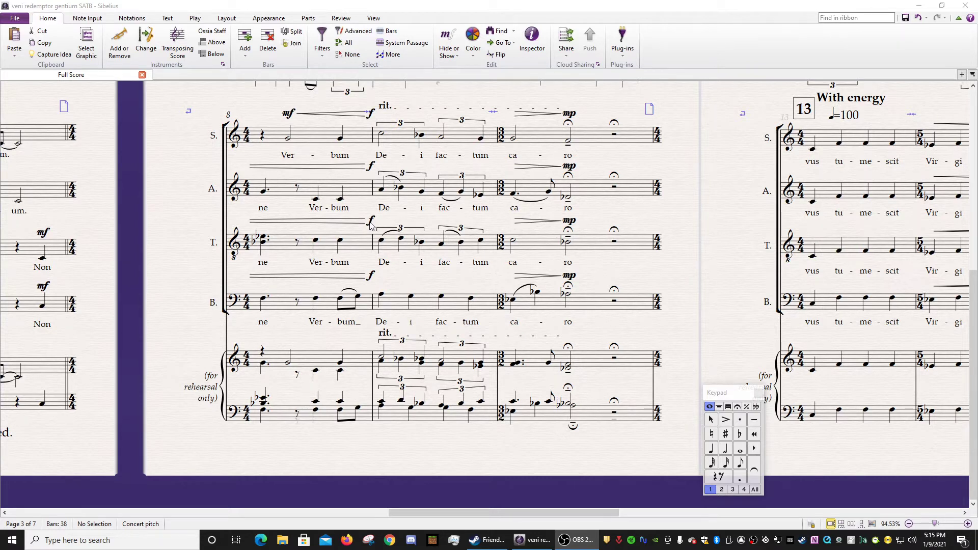
- Select the bass f dynamic in bar 9, zoom in on it, and bring up its context menu
left_click(371, 276)
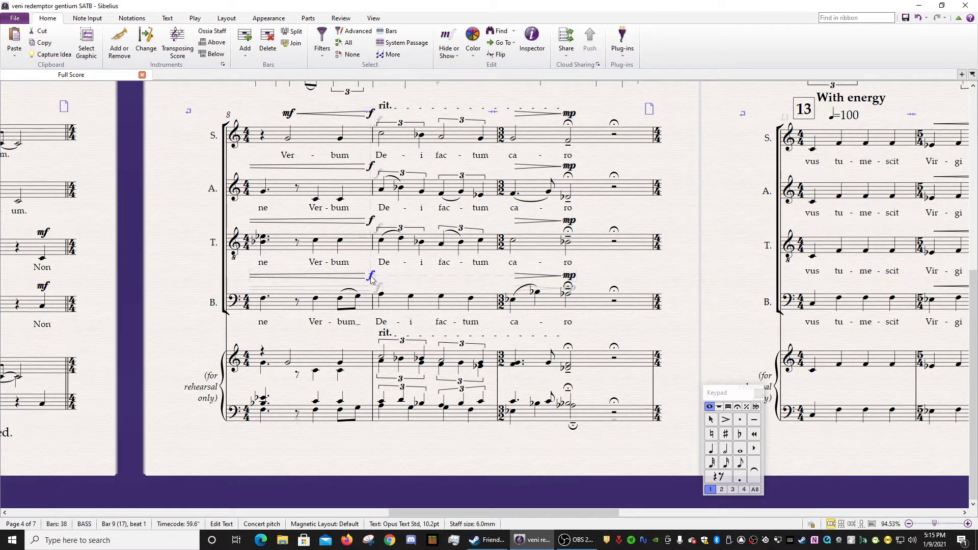
scroll(373, 305, "up", 1)
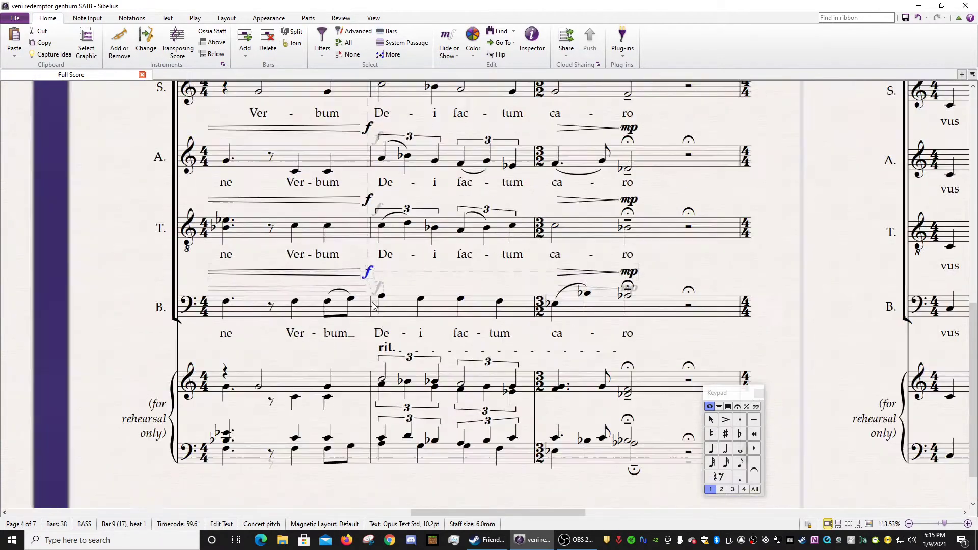
scroll(373, 305, "up", 5)
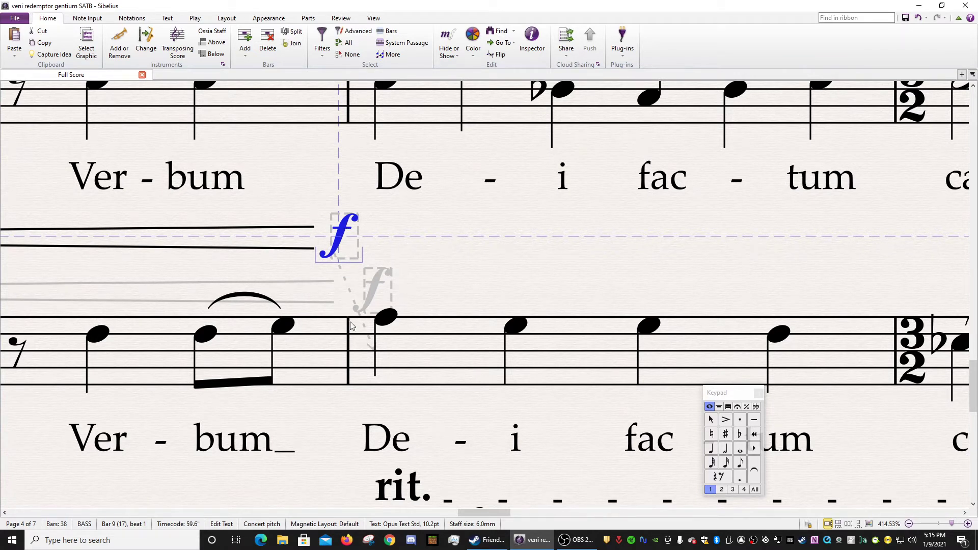
scroll(352, 278, "down", 3)
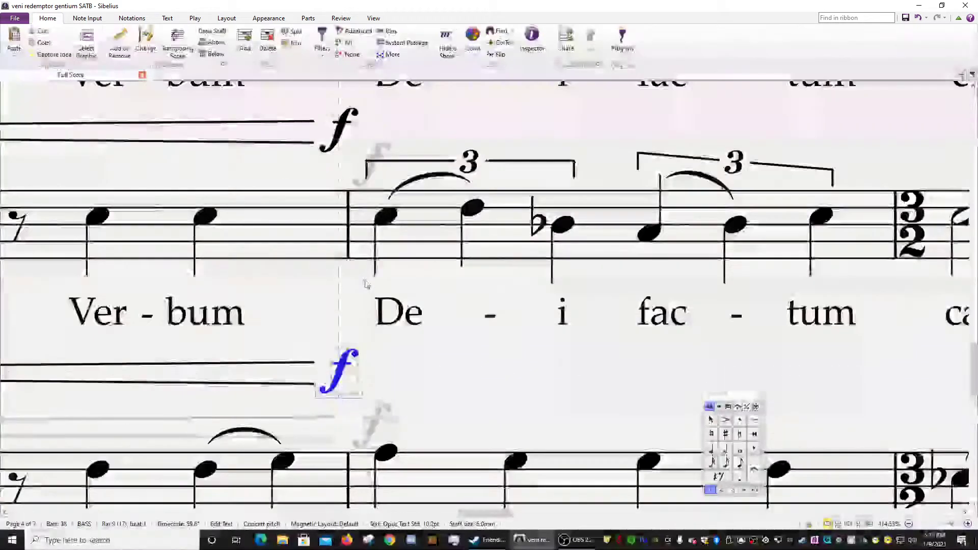
scroll(368, 291, "up", 3)
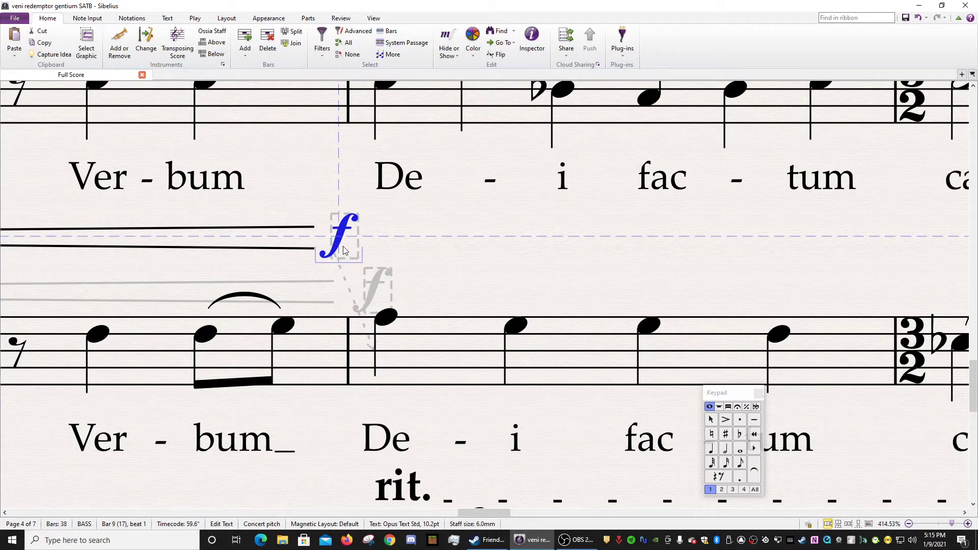
scroll(359, 265, "down", 3)
scroll(359, 264, "down", 3)
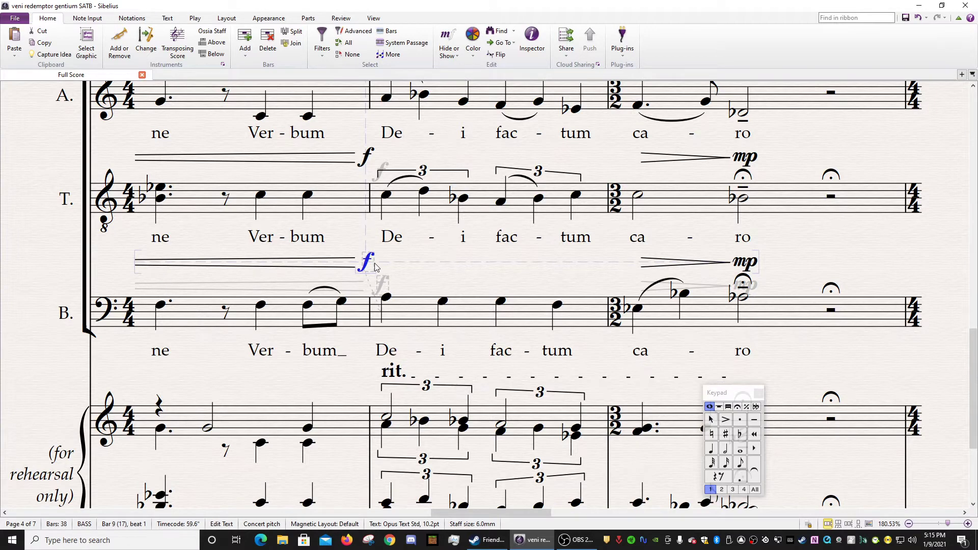
scroll(374, 262, "up", 3)
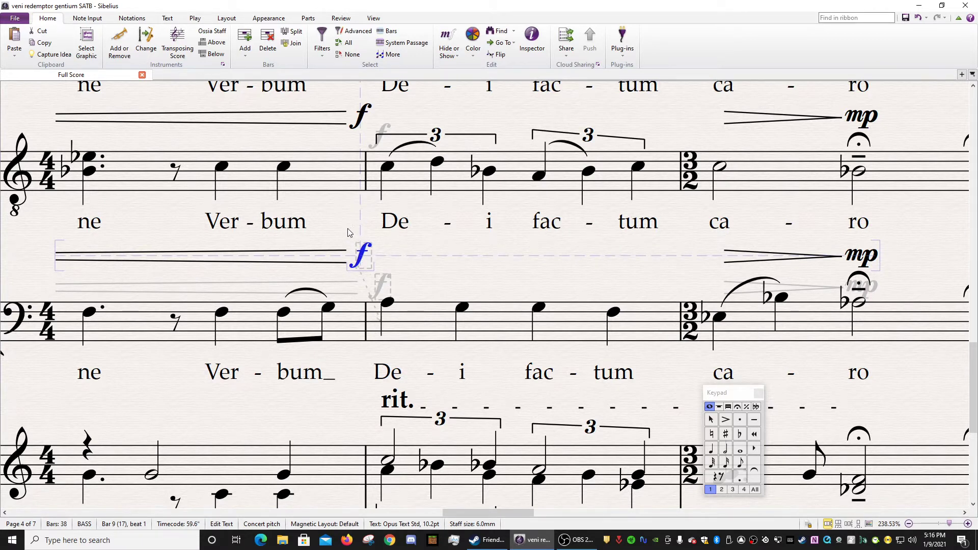
right_click(360, 261)
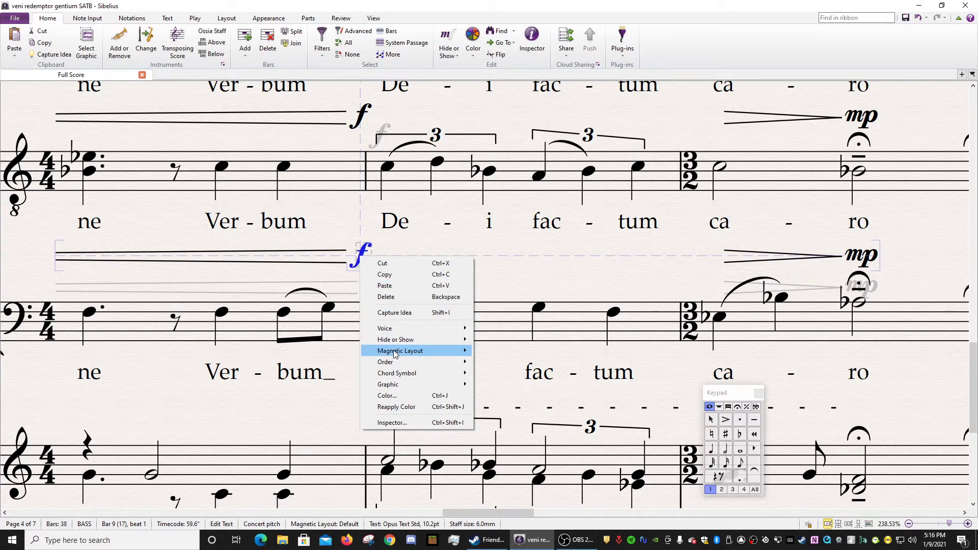
- Set Magnetic Layout to Off for the bass f dynamic
mouse_move(395, 354)
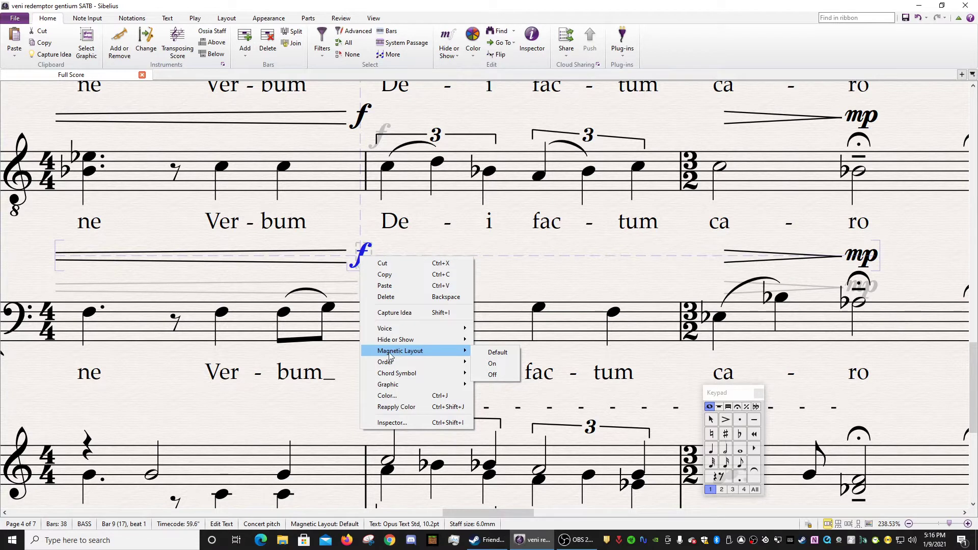
left_click(492, 376)
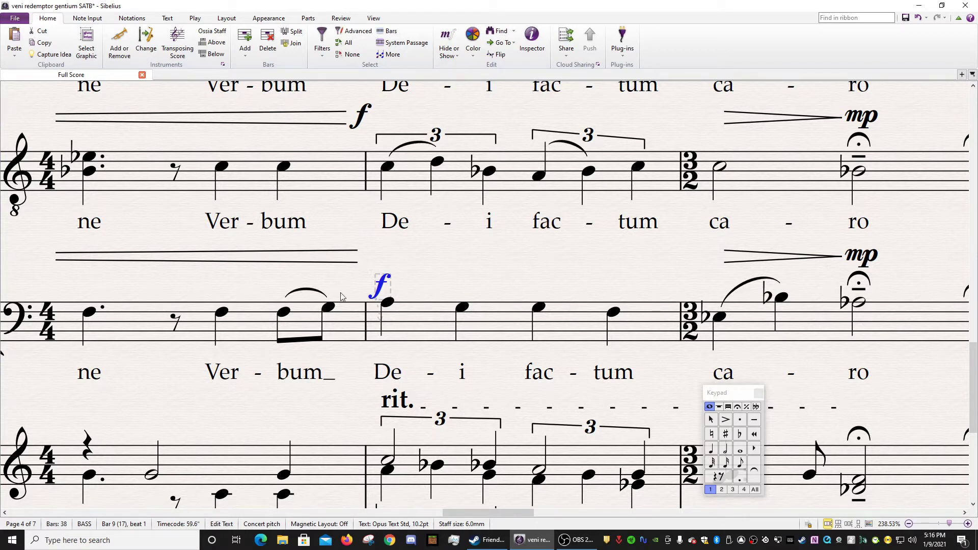
- Nudge the bass f just left of the bar 9 barline, sitting just above the bass staff
key("Left")
key("Left")
key("Left")
key("Left")
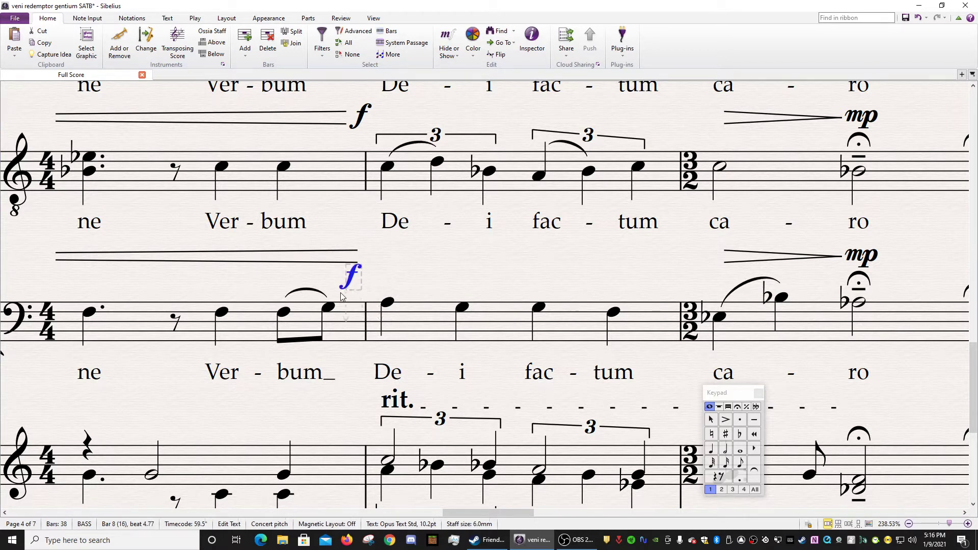
key("Right")
key("Right")
key("Right")
key("Right")
key("Right")
key("Right")
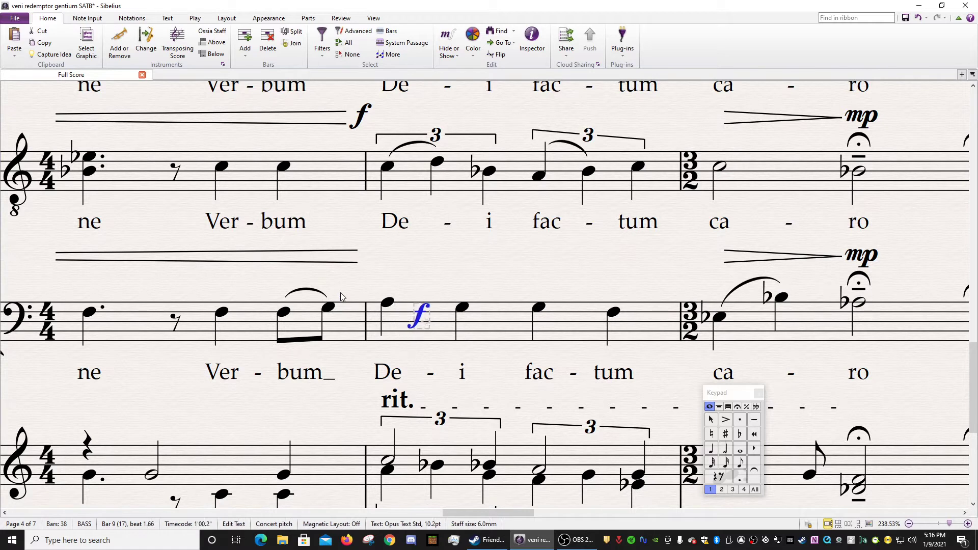
key("Left")
key("Left")
key("Left")
key("Left")
key("Left")
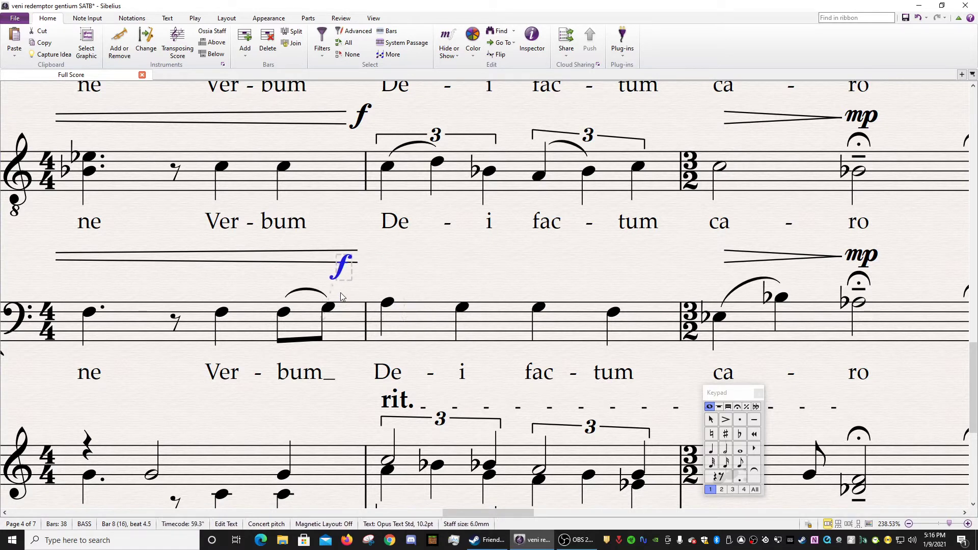
key("ctrl+Down")
key("ctrl+Down")
key("ctrl+Down")
key("ctrl+Down")
key("Right")
key("Right")
key("Right")
key("Right")
key("Right")
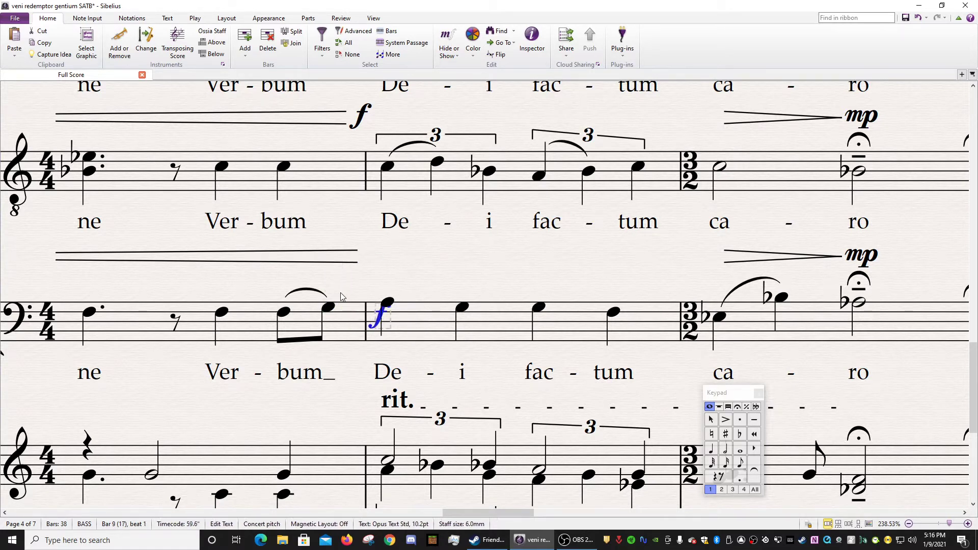
key("ctrl+Up")
key("ctrl+Up")
key("ctrl+Up")
key("ctrl+Up")
key("ctrl+Up")
key("ctrl+Up")
key("ctrl+Up")
key("ctrl+Up")
key("ctrl+Up")
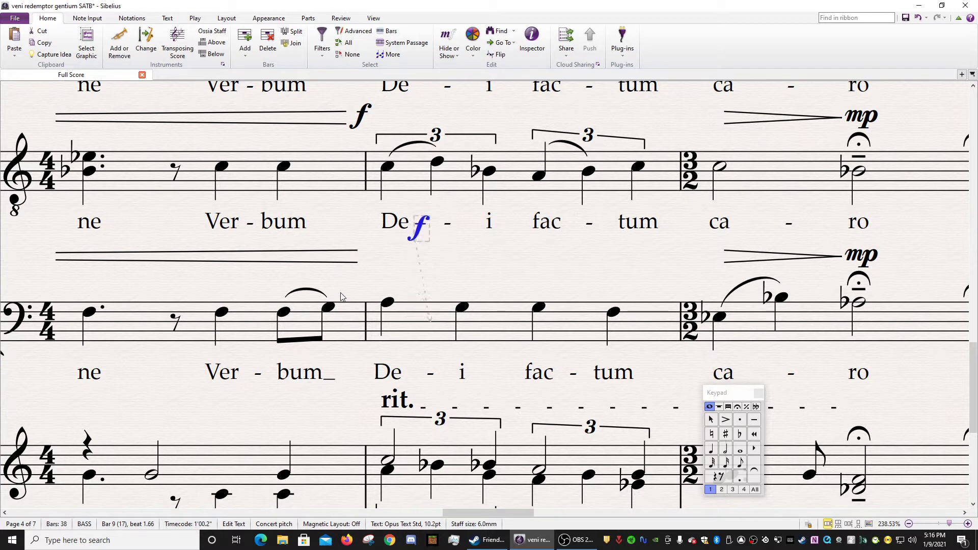
key("Left")
key("Left")
key("Left")
key("Left")
key("ctrl+Down")
key("ctrl+Down")
key("ctrl+Down")
key("ctrl+Down")
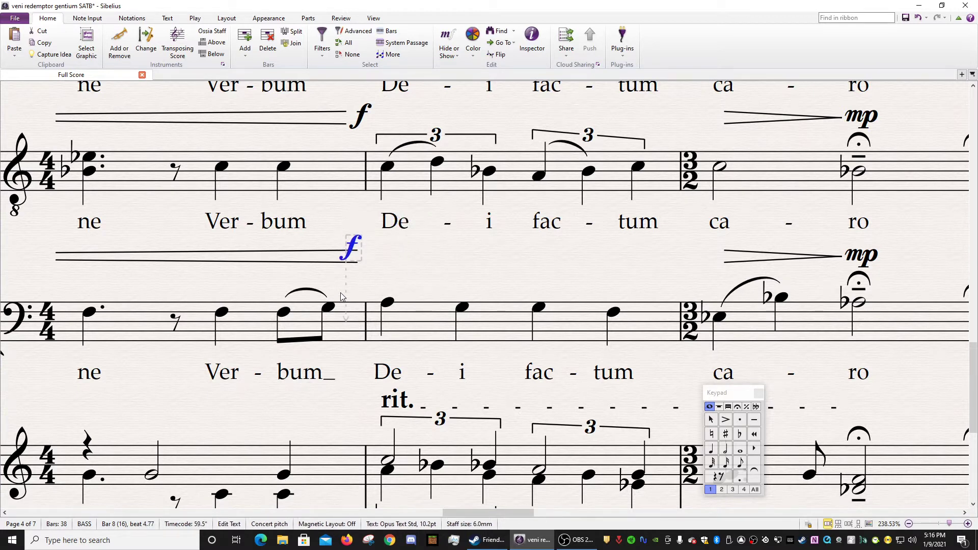
key("Right")
key("Right")
key("Right")
key("Right")
key("ctrl+Up")
key("ctrl+Up")
key("ctrl+Up")
key("Left")
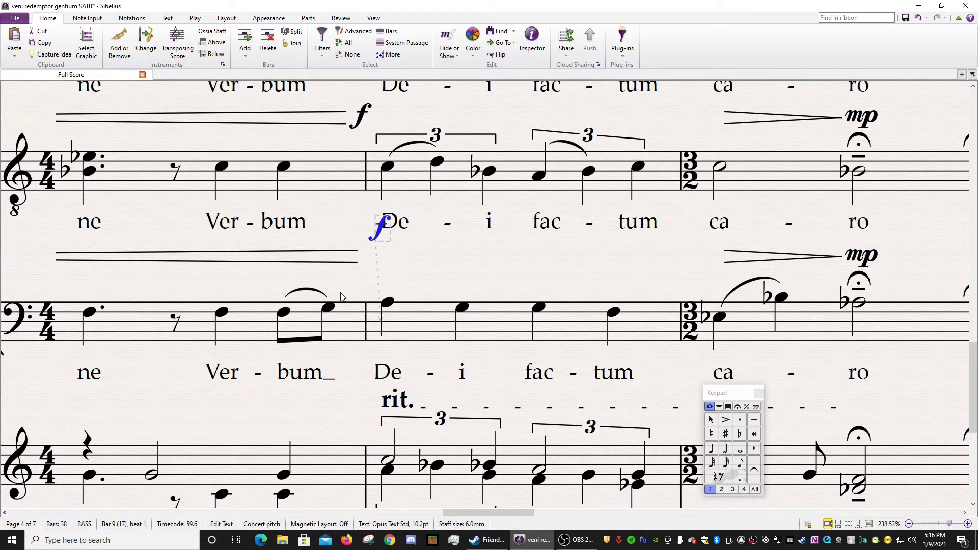
key("Left")
key("Left")
key("Left")
key("ctrl+Down")
key("ctrl+Down")
key("ctrl+Down")
key("ctrl+Down")
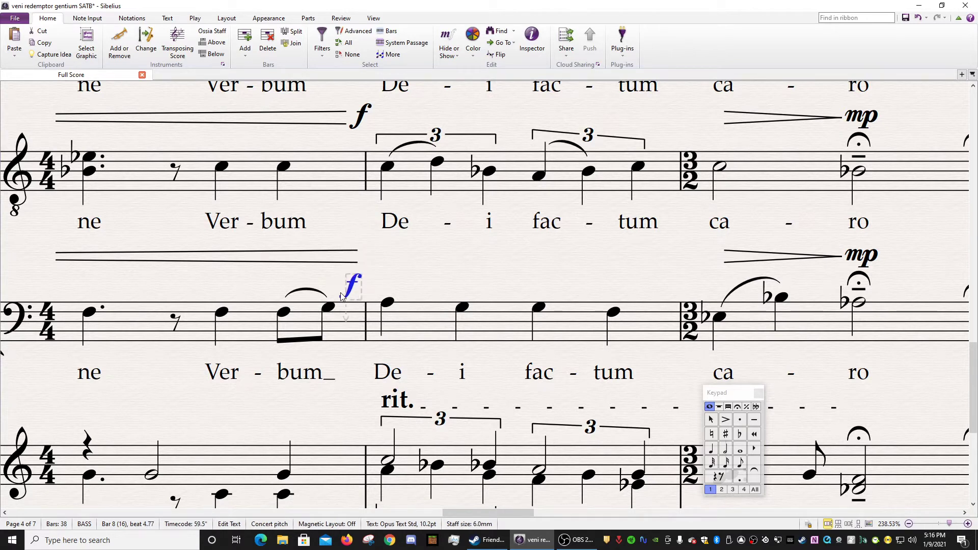
- Turn Magnetic Layout back on for the bass f dynamic from its context menu
right_click(351, 298)
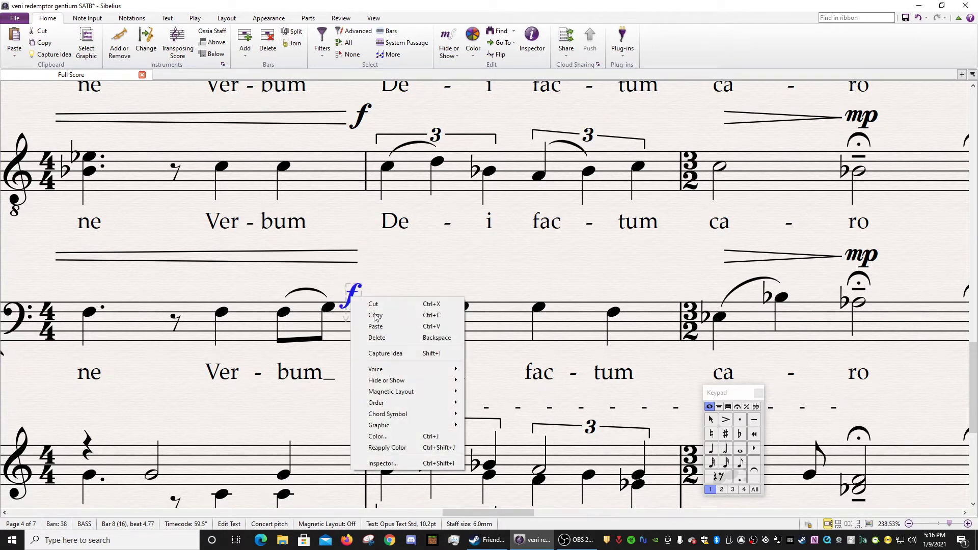
mouse_move(414, 391)
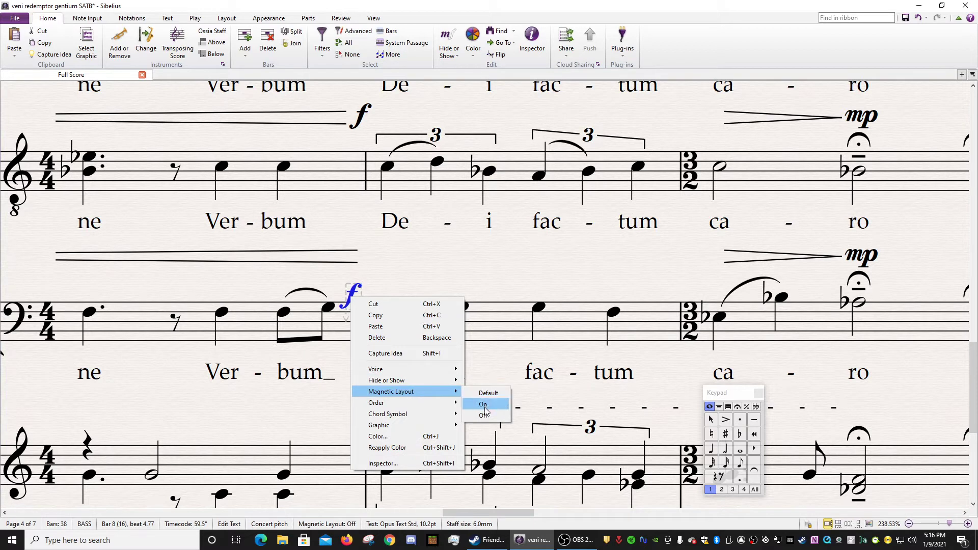
left_click(484, 406)
right_click(356, 294)
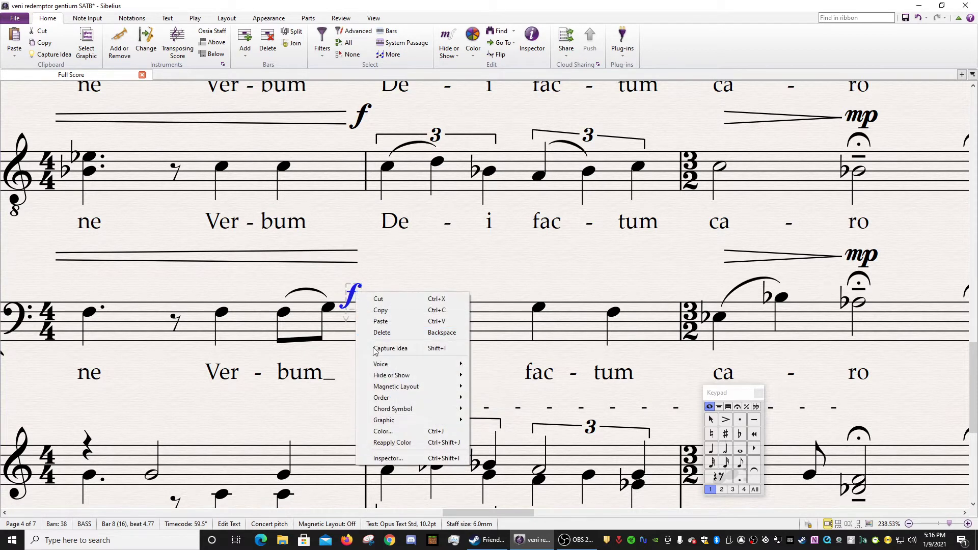
mouse_move(398, 389)
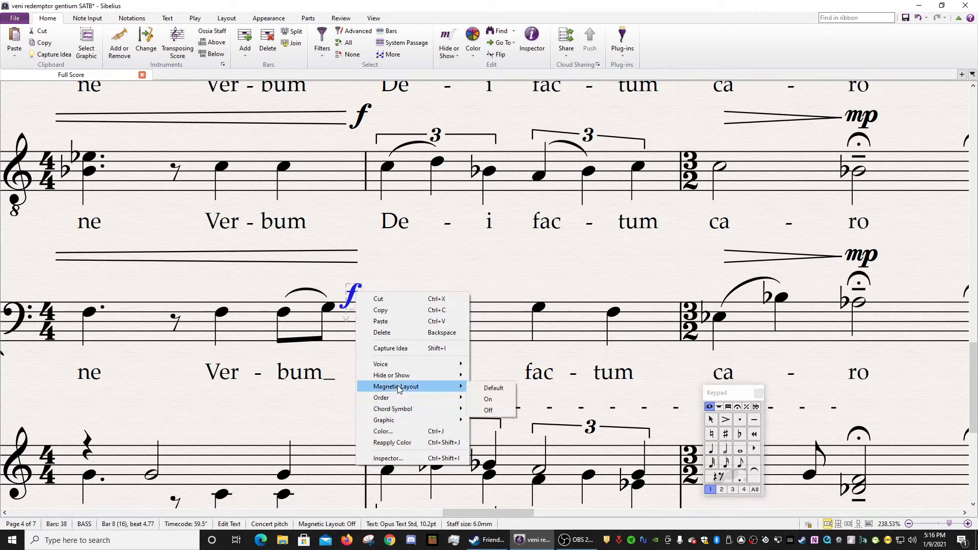
left_click(501, 404)
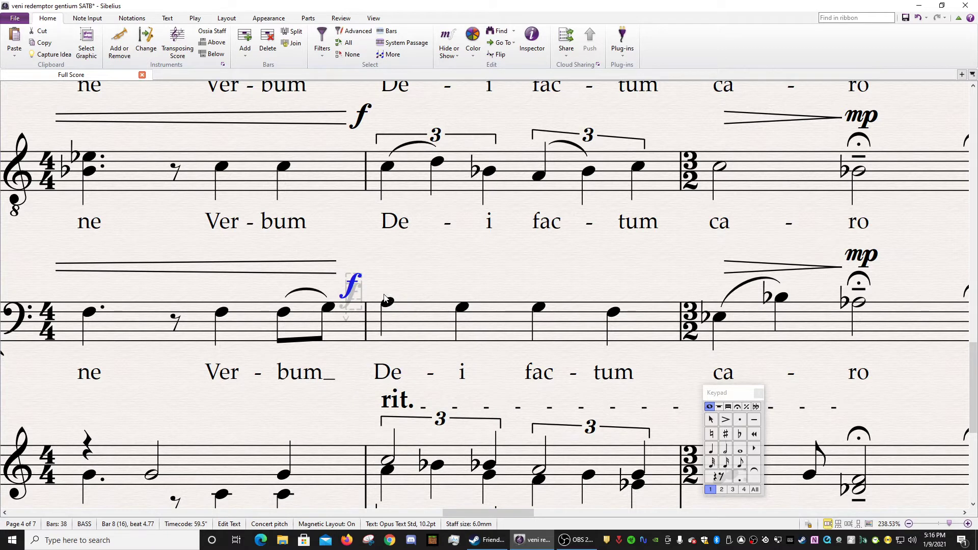
- Raise the bass f above the bass staff and fine-tune it rightward toward beat 5
key("ctrl+Up")
key("ctrl+Up")
key("ctrl+Up")
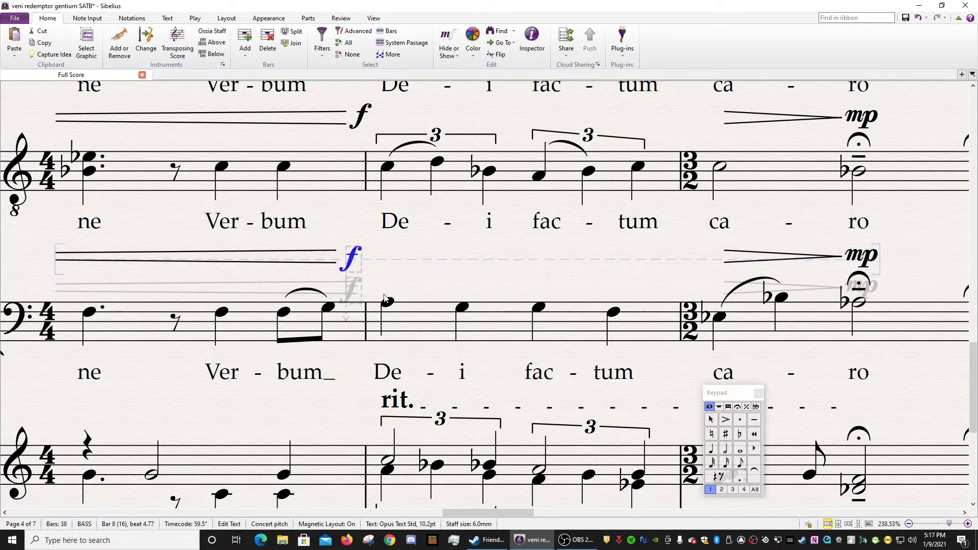
key("Right")
key("Right")
key("Right")
key("Right")
key("Right")
key("Right")
key("Right")
key("Right")
key("Right")
key("Right")
key("Right")
key("Right")
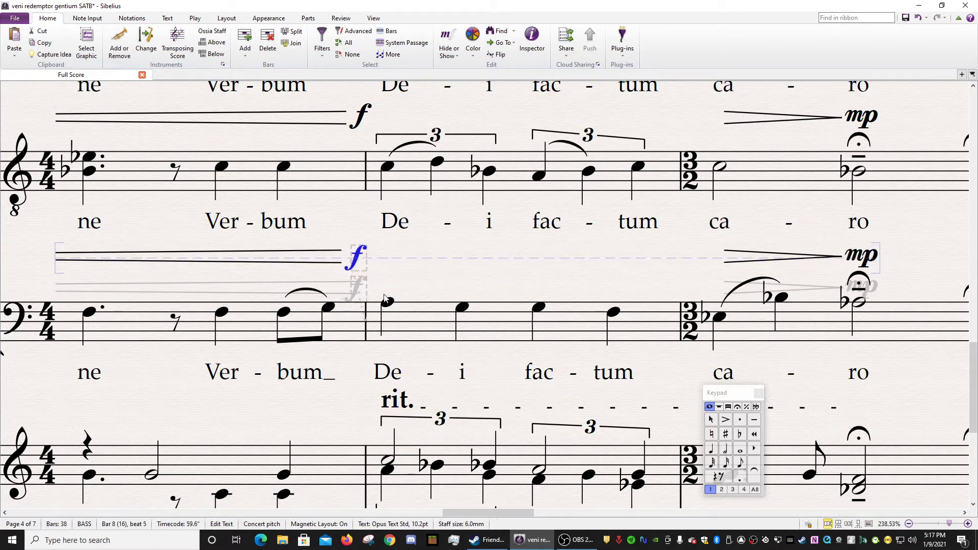
key("Right")
key("Right")
key("Right")
key("Right")
key("Right")
key("Right")
key("Right")
key("Right")
key("Right")
key("Right")
key("Right")
key("Right")
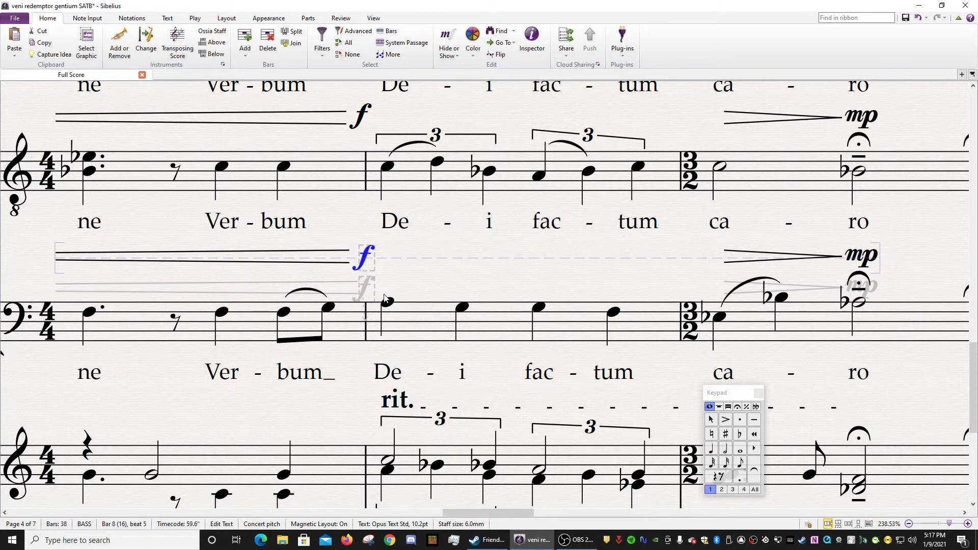
key("Right")
key("Right")
key("Down")
key("Down")
key("Down")
key("Down")
key("Down")
key("Down")
key("Down")
key("Down")
key("Down")
key("Down")
key("Down")
key("Down")
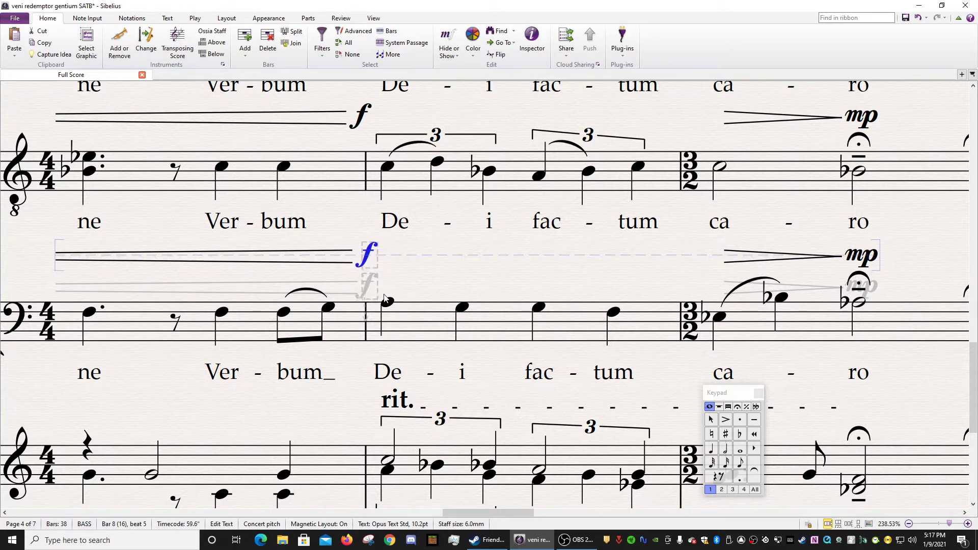
key("Up")
key("Up")
key("Up")
key("Up")
key("Up")
key("Up")
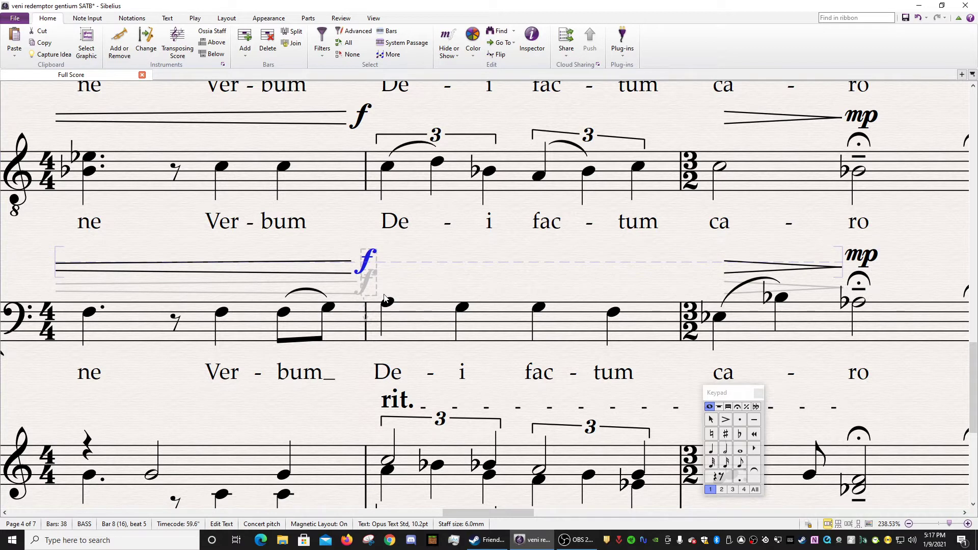
key("Down")
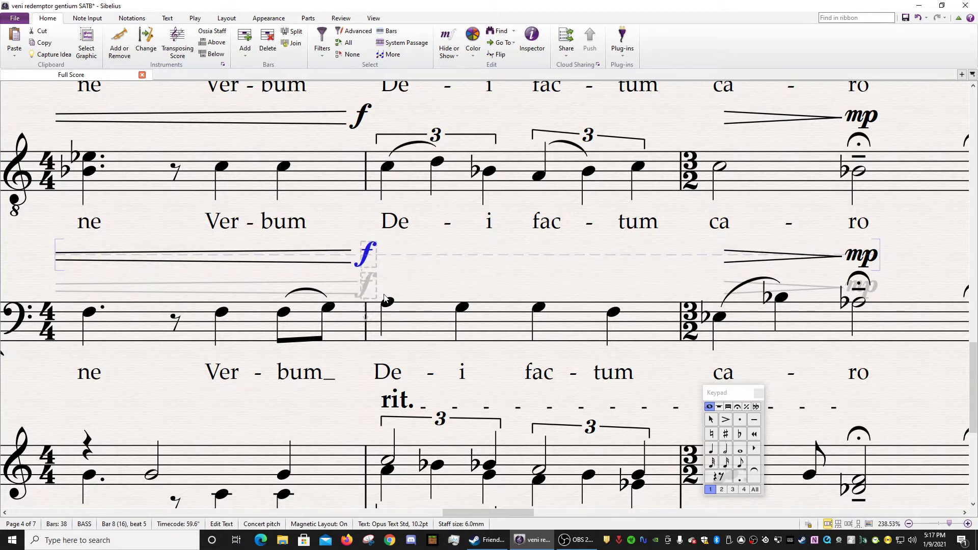
key("Up")
key("Left")
mouse_move(364, 249)
left_mouse_down()
mouse_move(363, 112)
mouse_move(377, 263)
mouse_move(379, 235)
mouse_move(372, 251)
mouse_move(362, 161)
mouse_move(372, 250)
mouse_move(360, 262)
left_mouse_up()
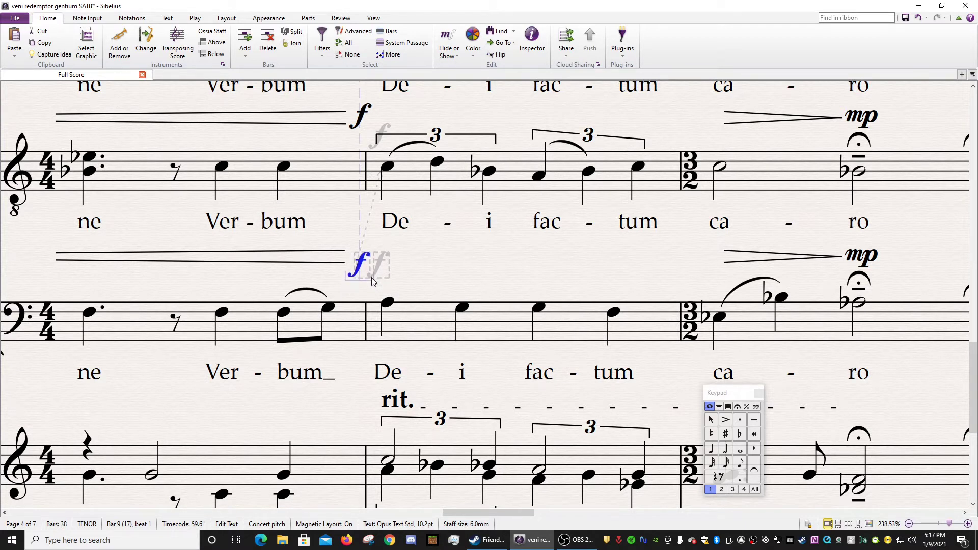
- Move the bass f up to its hairpin's end, just below the tenor lyrics
key("Up")
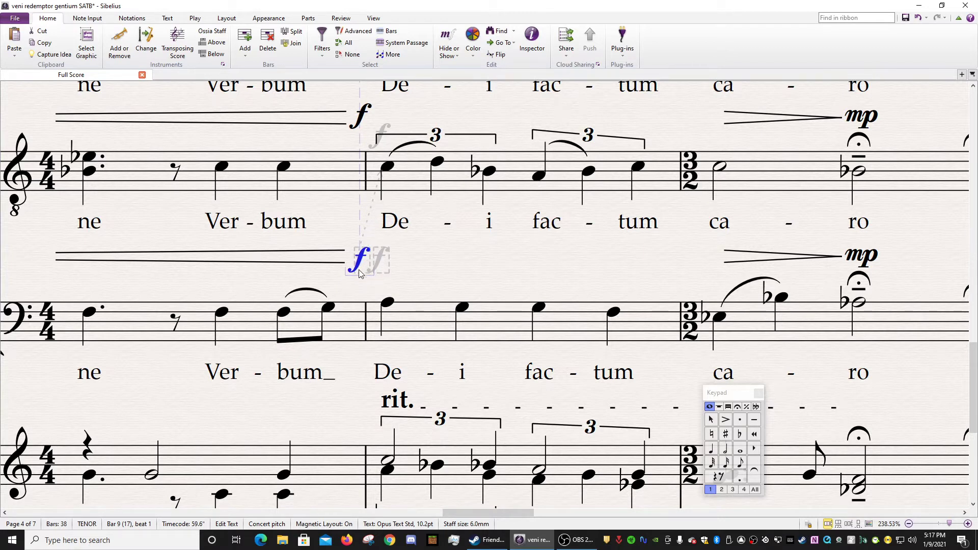
key("ctrl+Up")
key("ctrl+Up")
key("alt+Down")
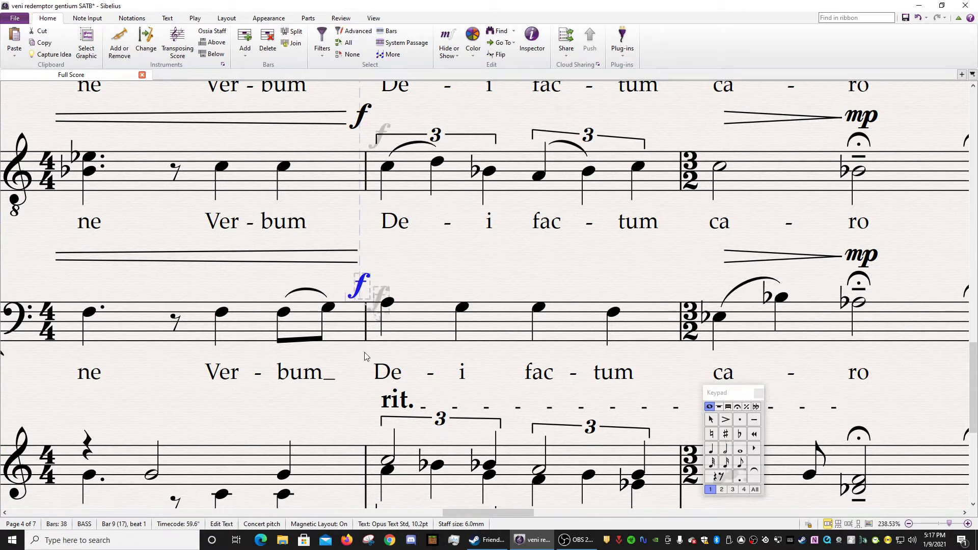
key("ctrl+Up")
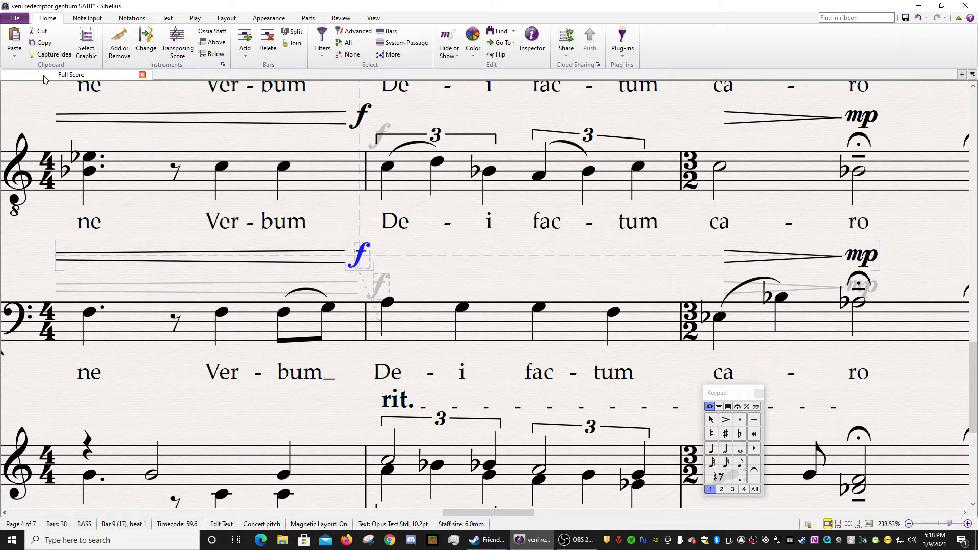
left_click(16, 21)
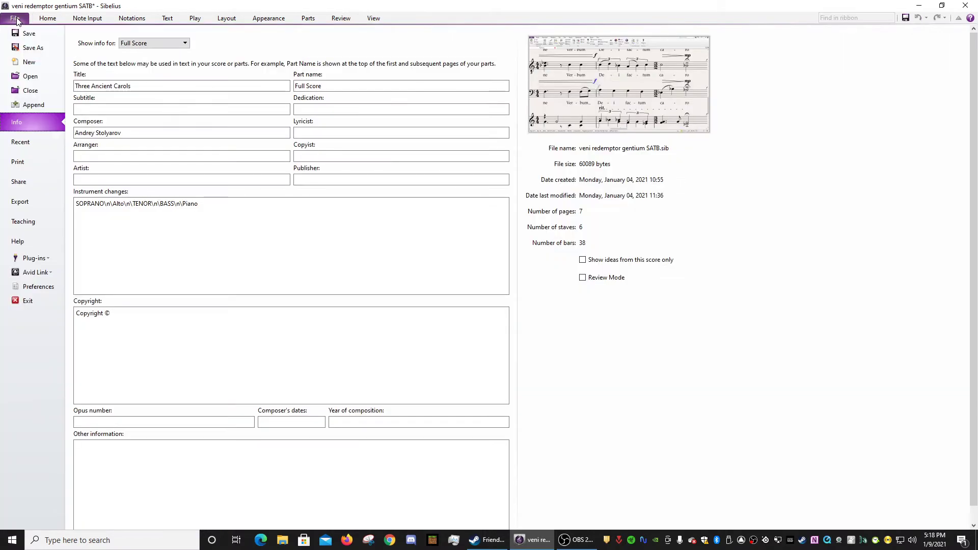
key("Escape")
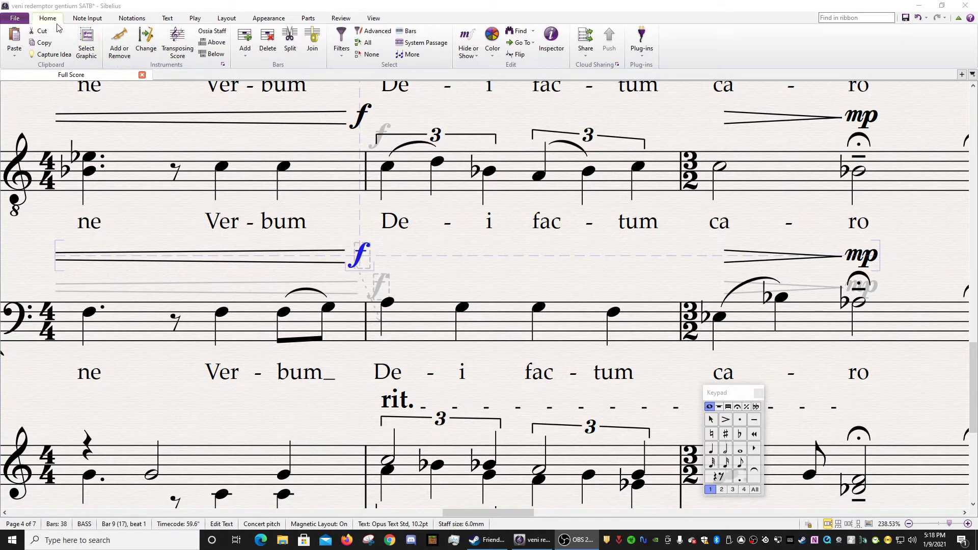
left_click(226, 20)
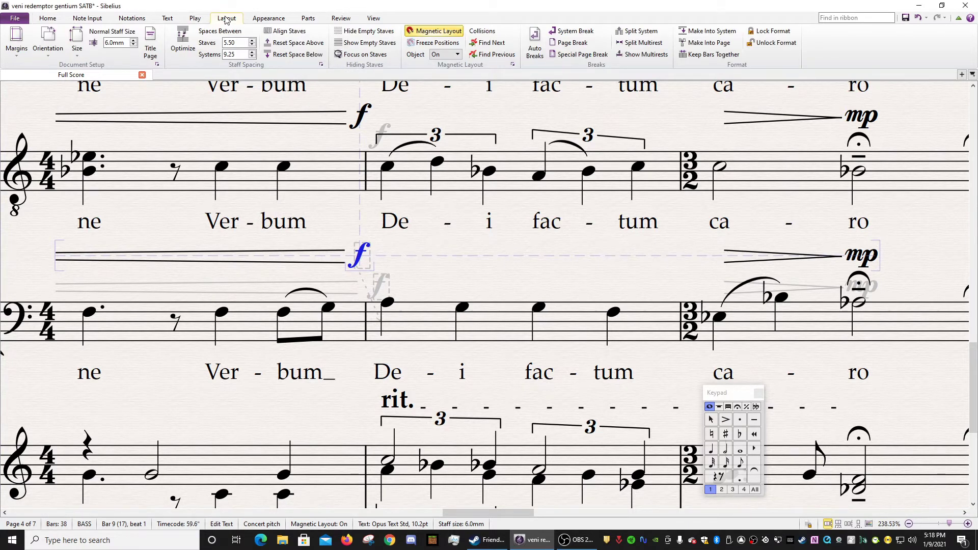
- Toggle the Layout tab's Magnetic Layout off and on to compare positions, leaving it on
left_click(436, 31)
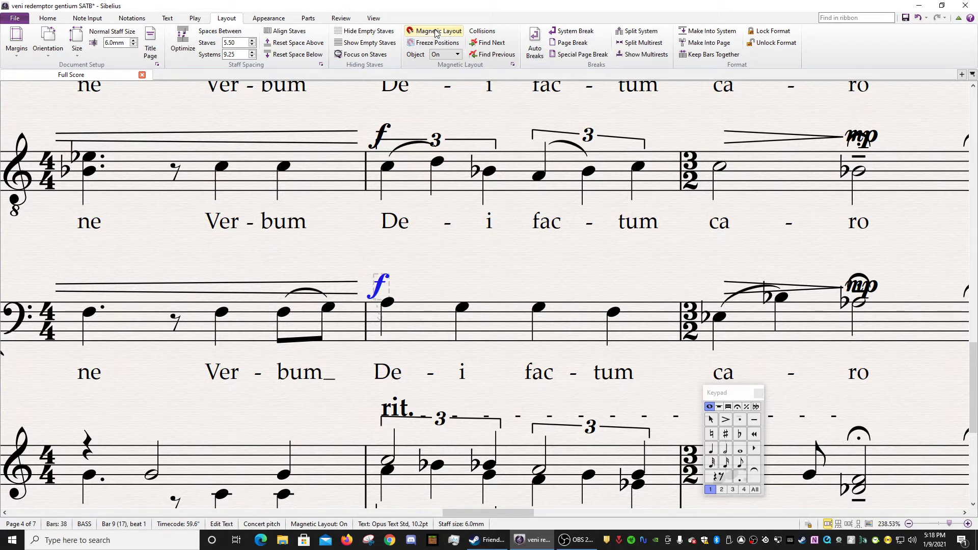
left_click(436, 32)
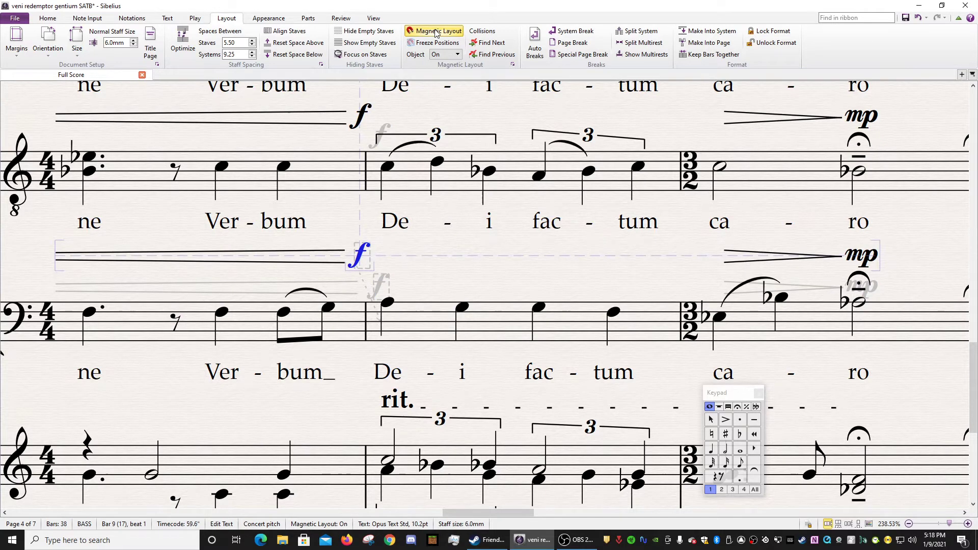
left_click(435, 32)
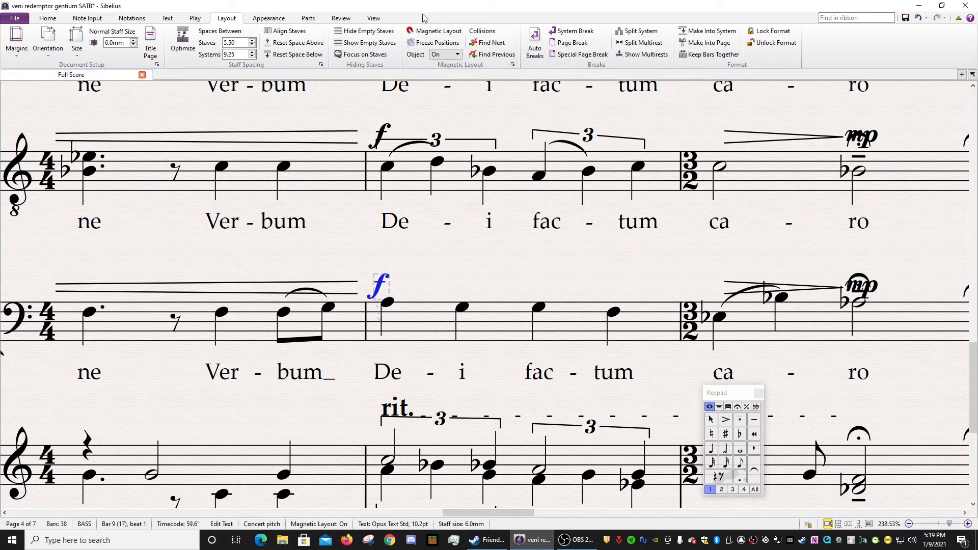
left_click(426, 31)
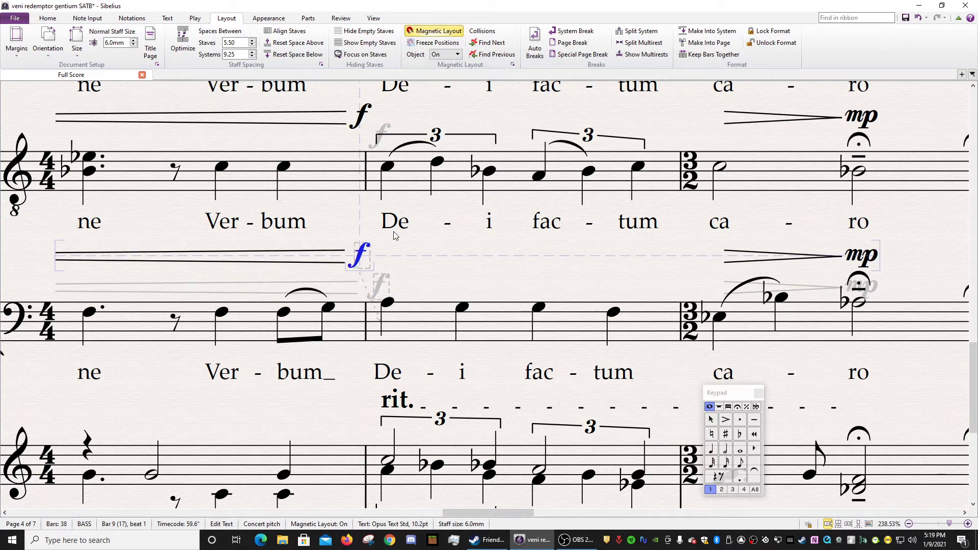
right_click(363, 261)
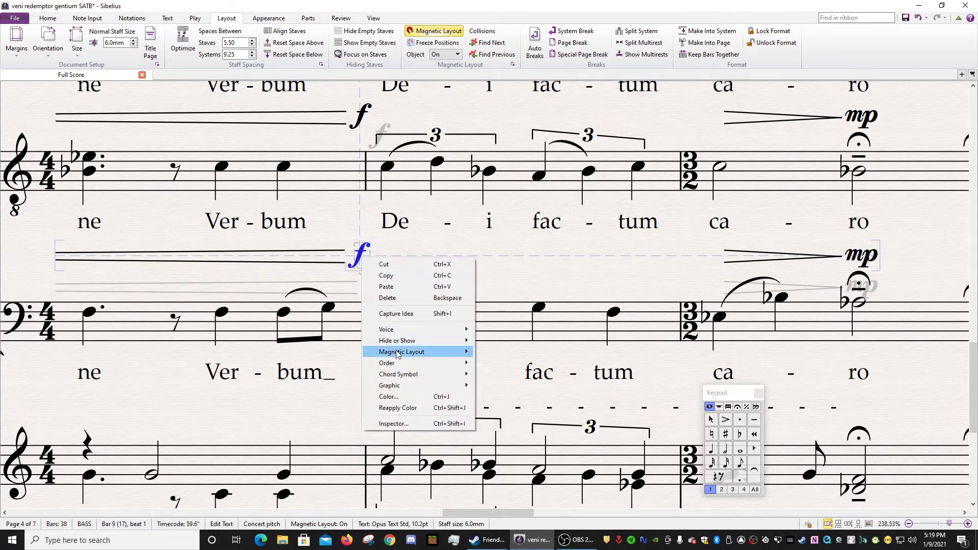
mouse_move(464, 357)
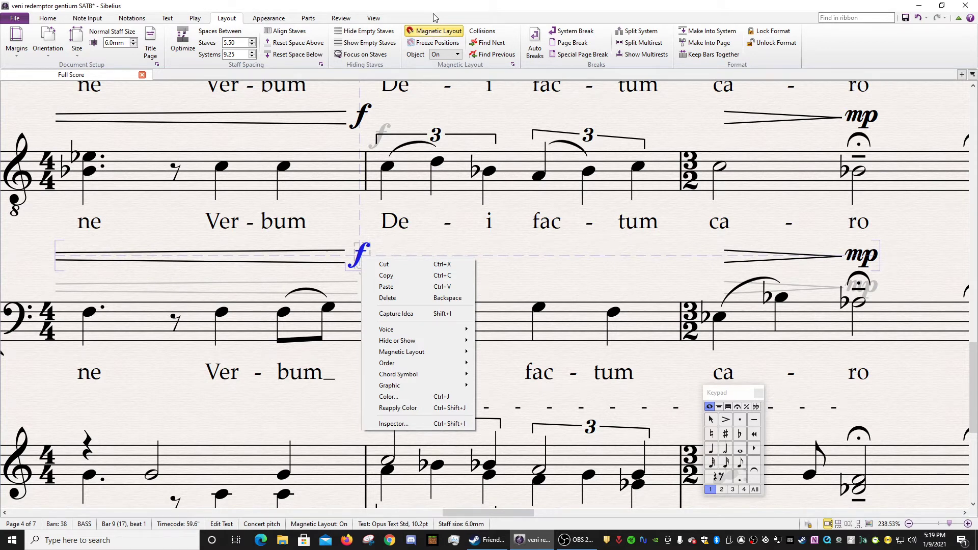
left_click(433, 31)
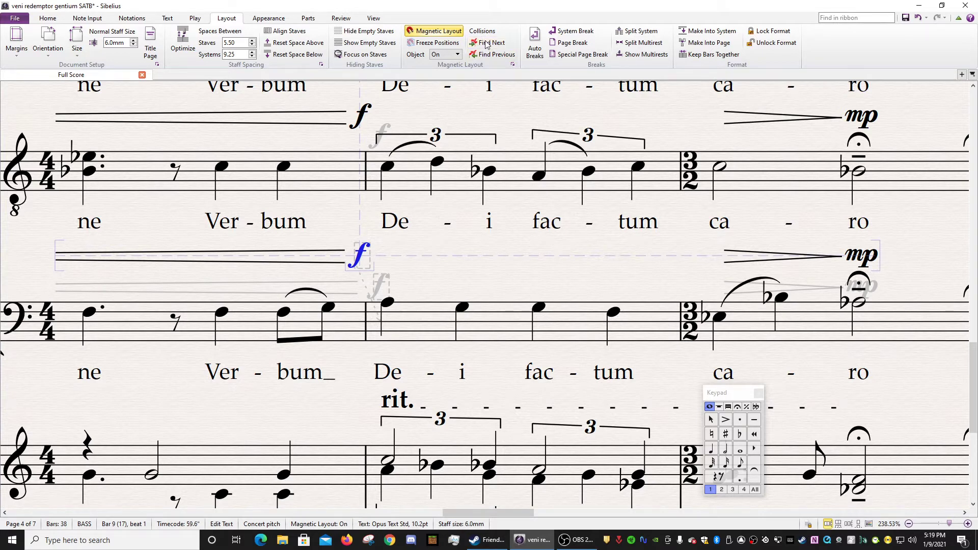
- Jump to the next unresolved collision and select the molto rit. line above the piano
left_click(492, 243)
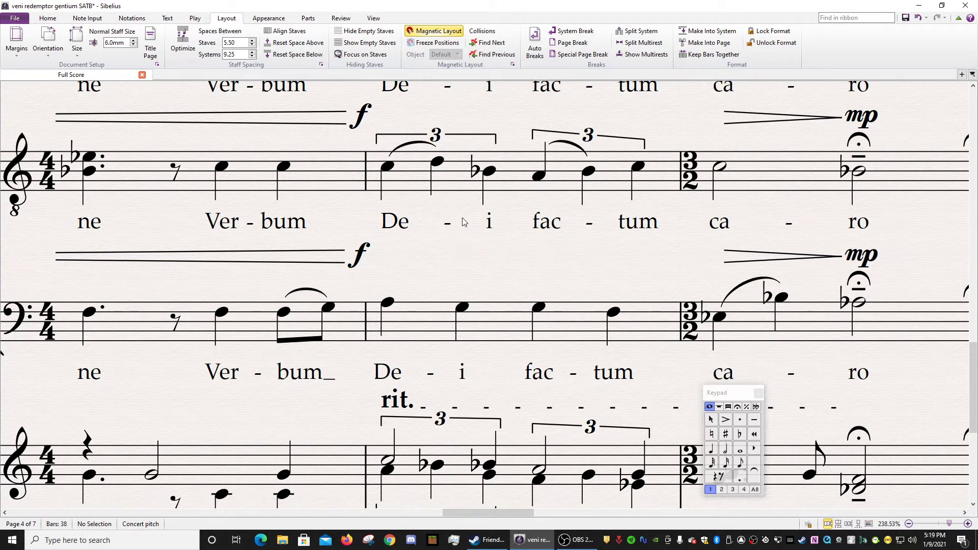
left_click(492, 42)
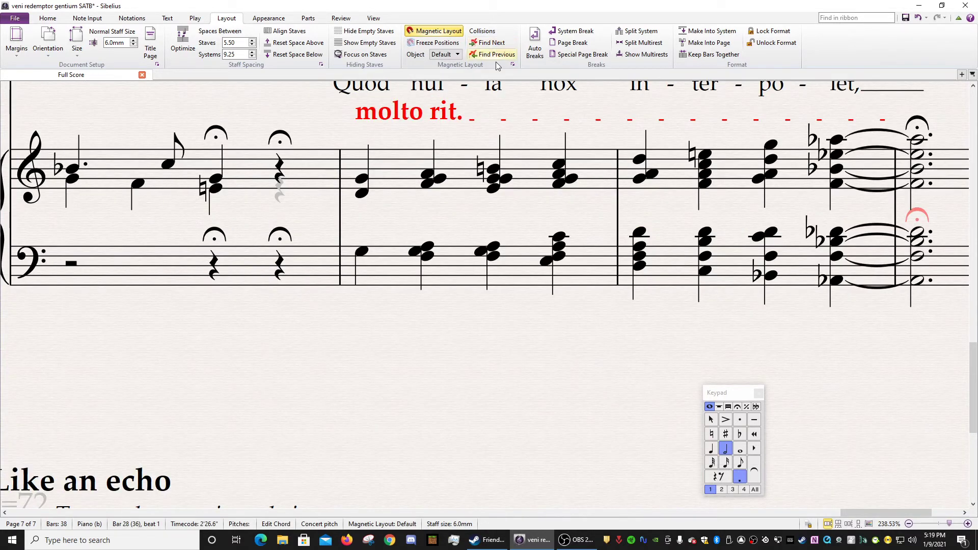
scroll(434, 274, "up", 3)
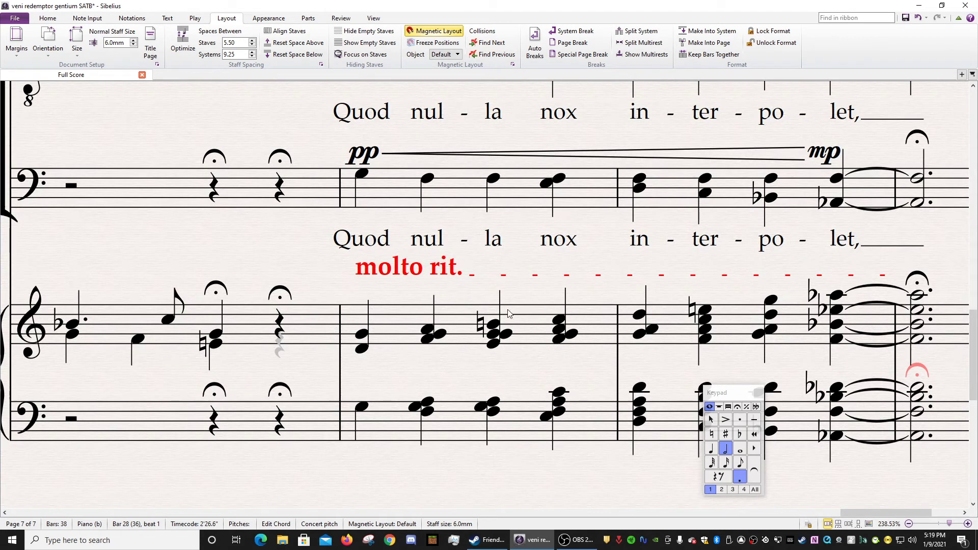
left_click(407, 279)
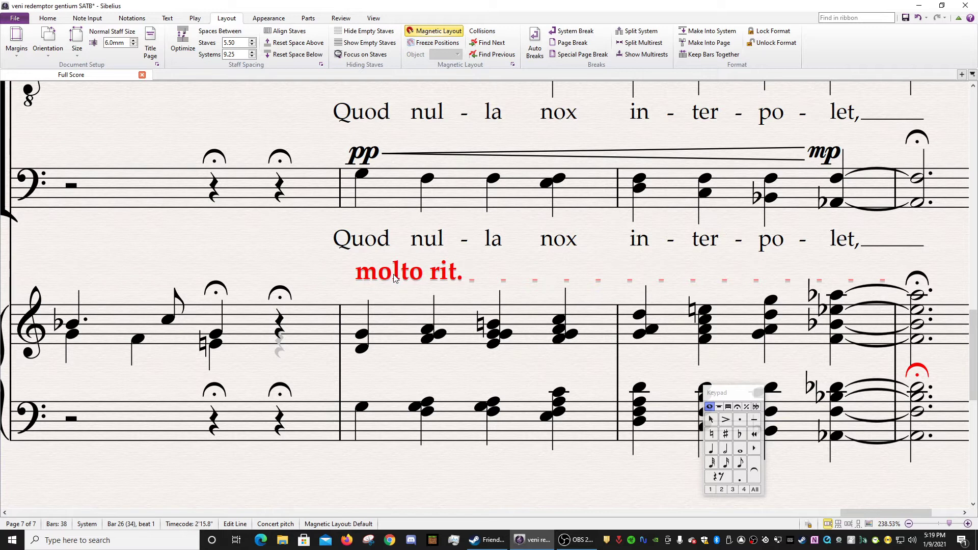
- Move the molto rit. line left so it starts late in bar 25, before the barline
key("Up")
key("Up")
key("Up")
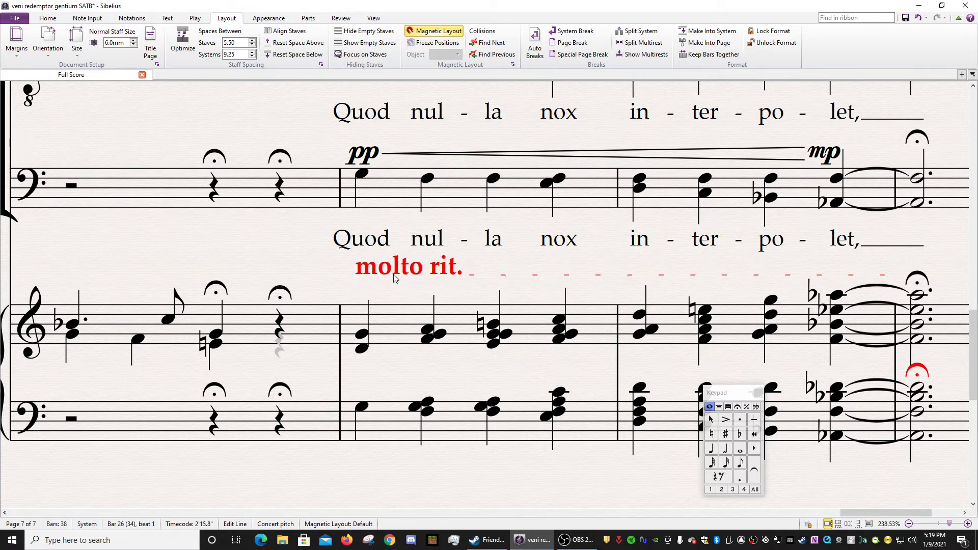
key("Left")
key("Left")
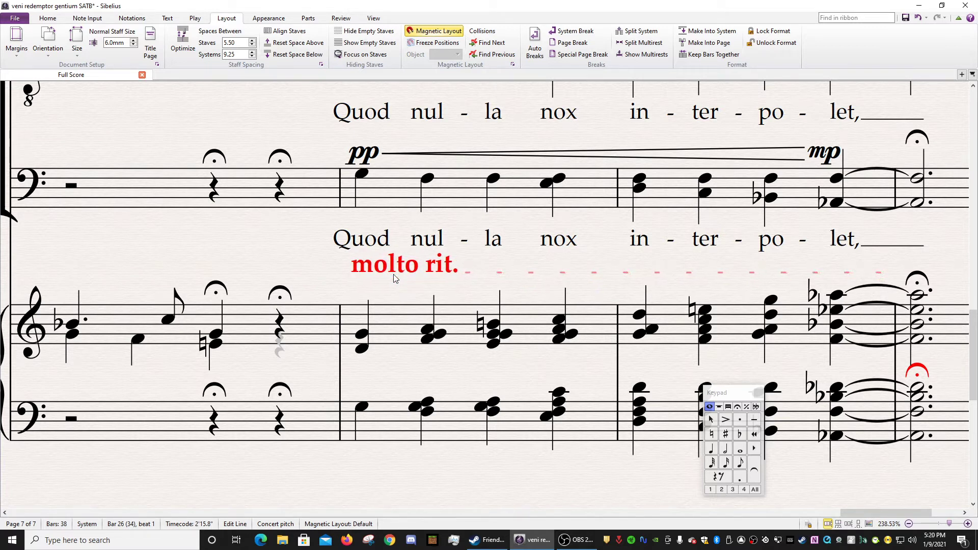
key("Down")
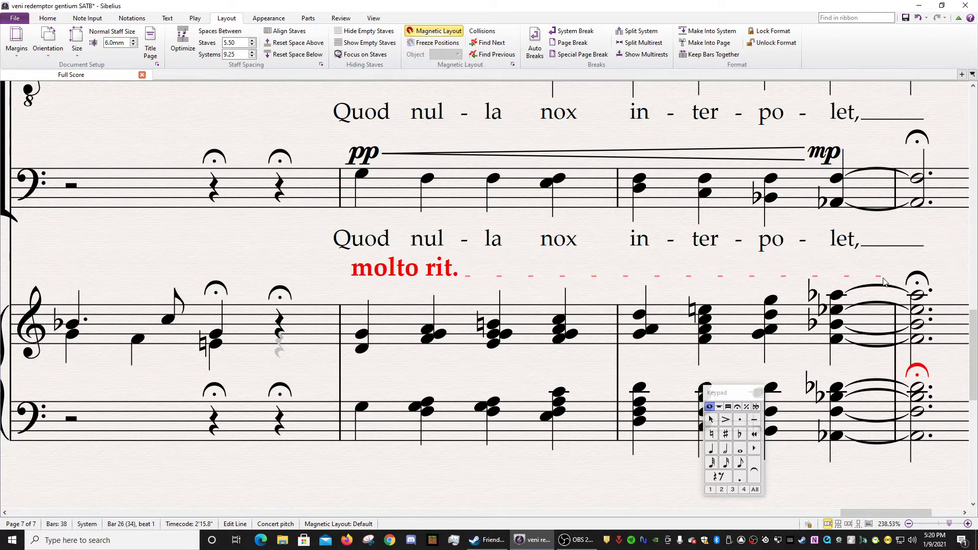
left_click_drag(884, 282, 793, 276)
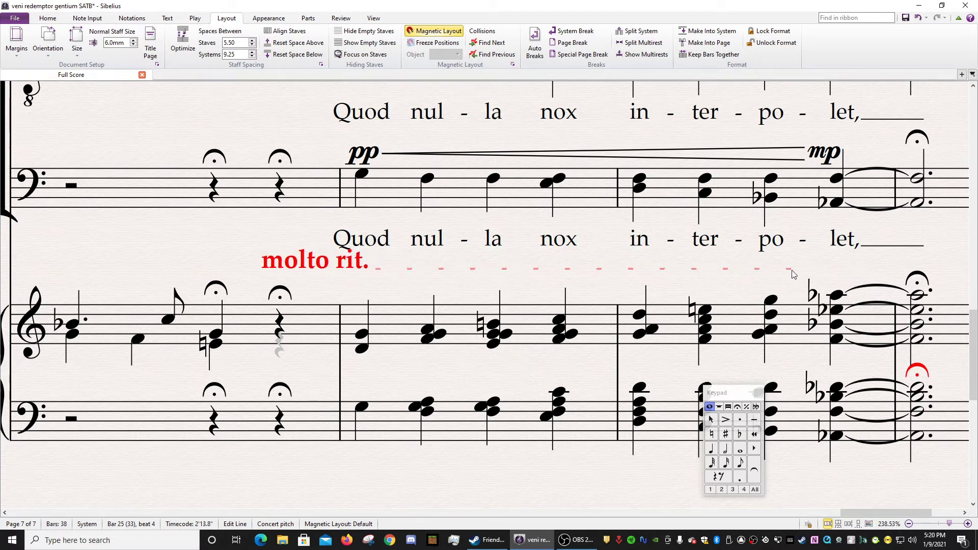
left_click_drag(328, 262, 386, 285)
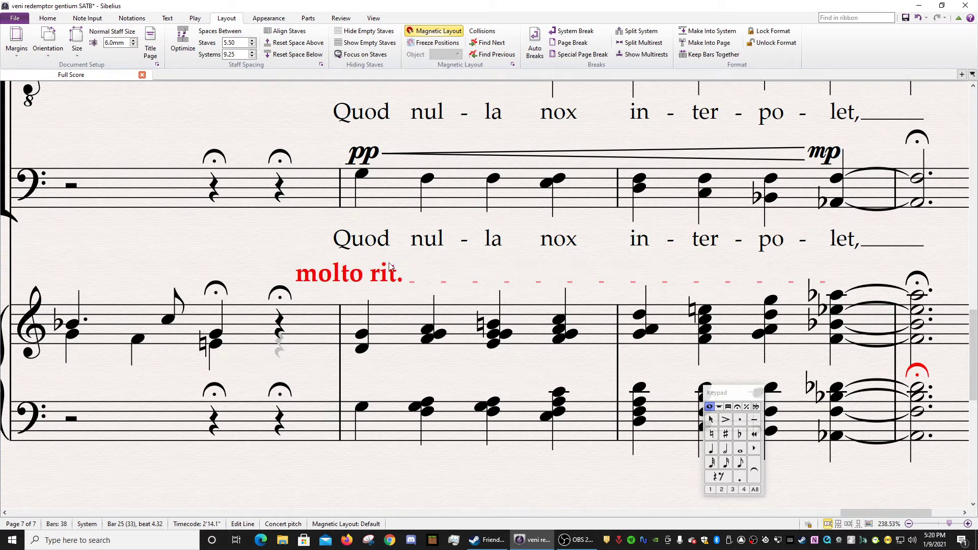
left_click(494, 44)
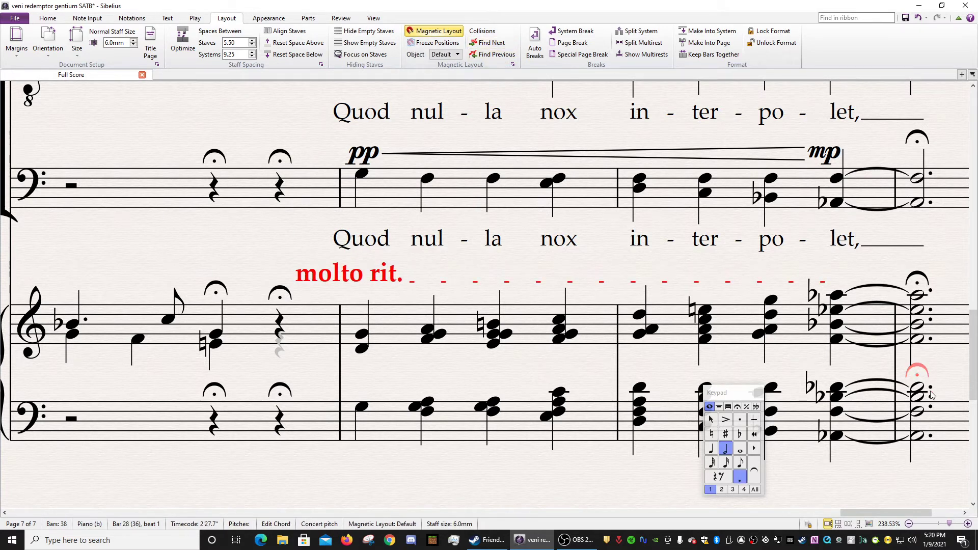
left_click_drag(871, 517, 883, 516)
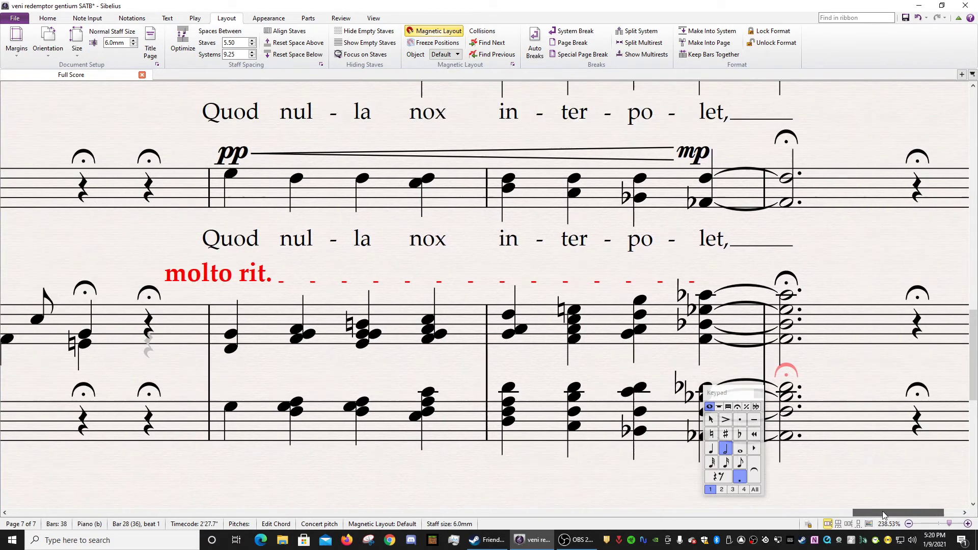
left_click(825, 426)
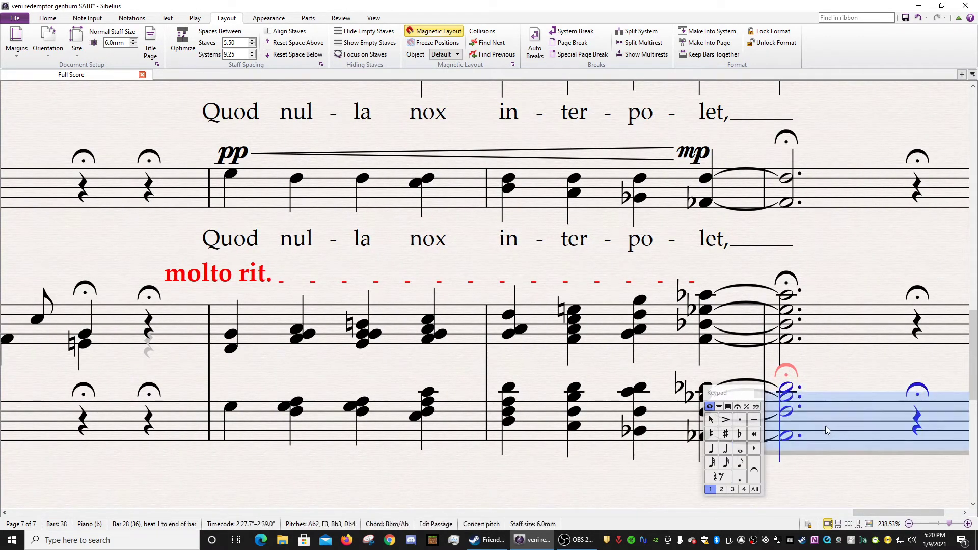
key("Escape")
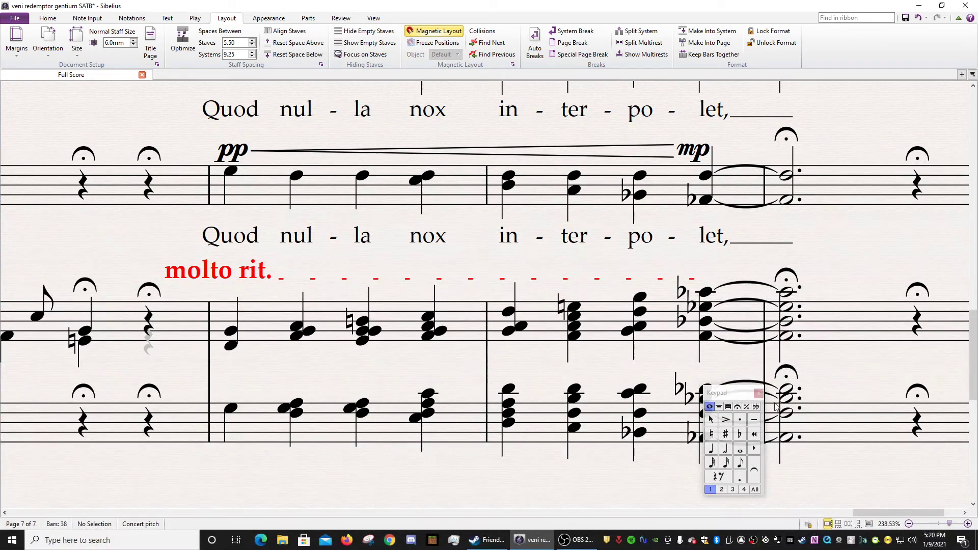
left_click(838, 431)
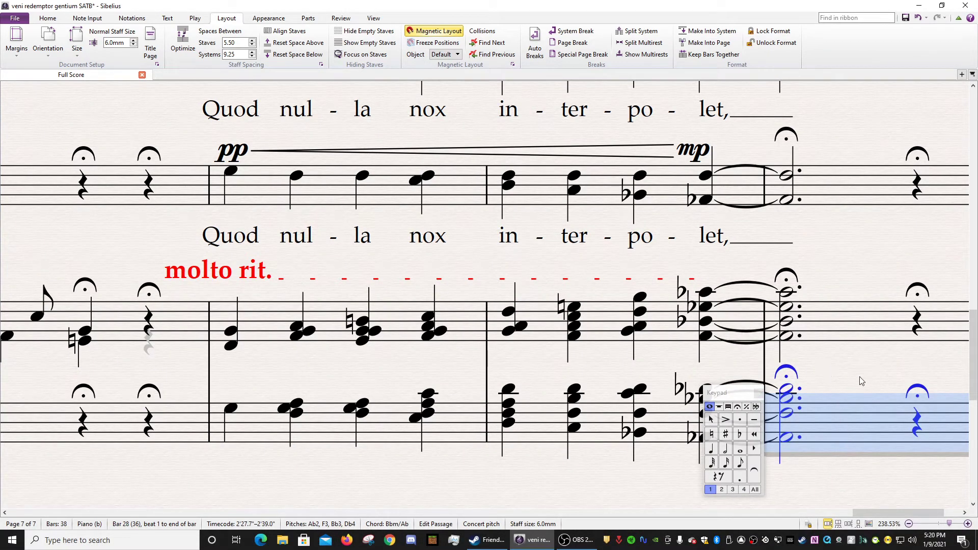
left_click(830, 324)
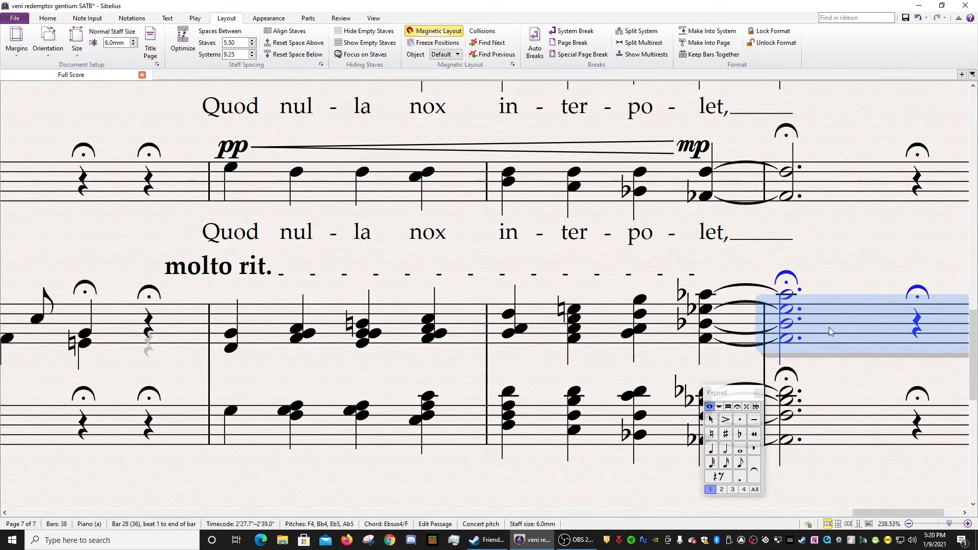
left_click(218, 264)
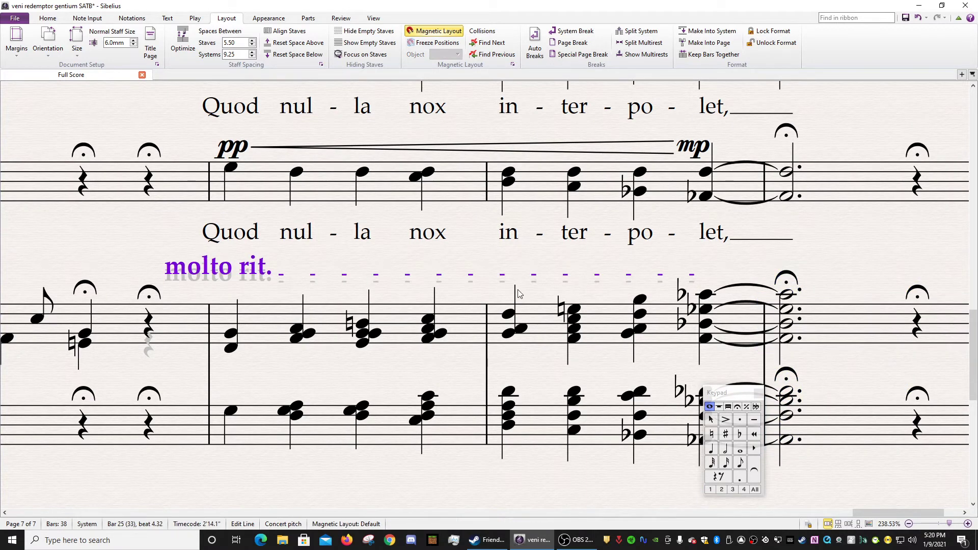
left_click(530, 260)
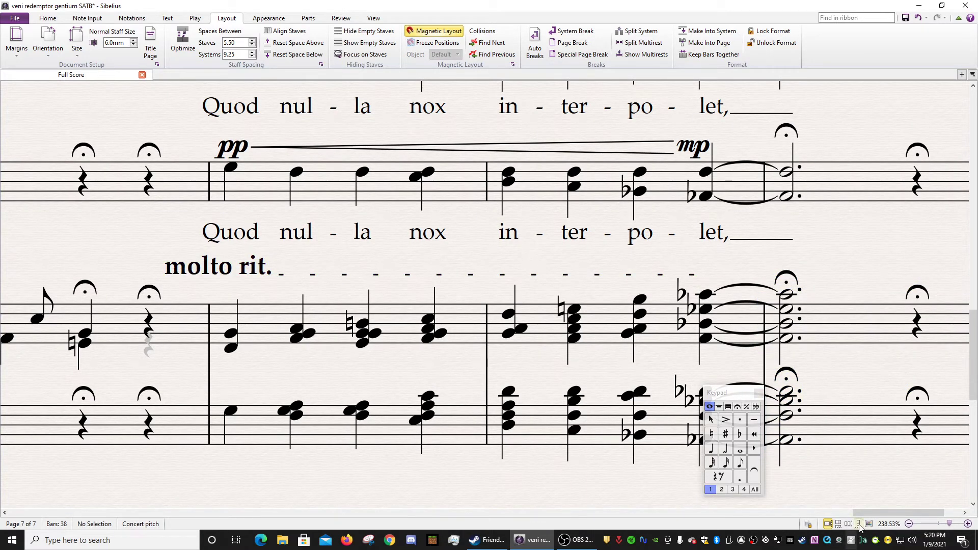
left_click_drag(872, 514, 862, 515)
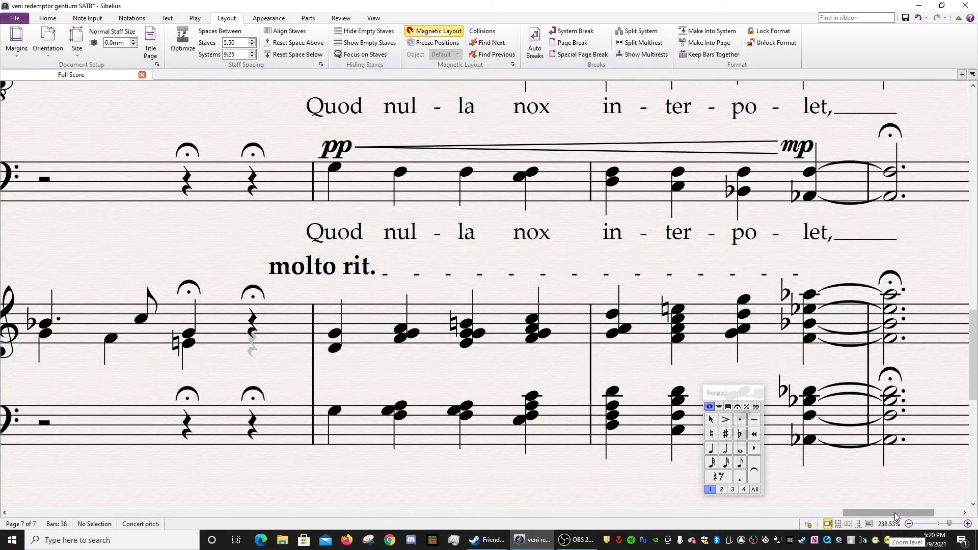
scroll(895, 513, "left", 5)
scroll(612, 306, "up", 2)
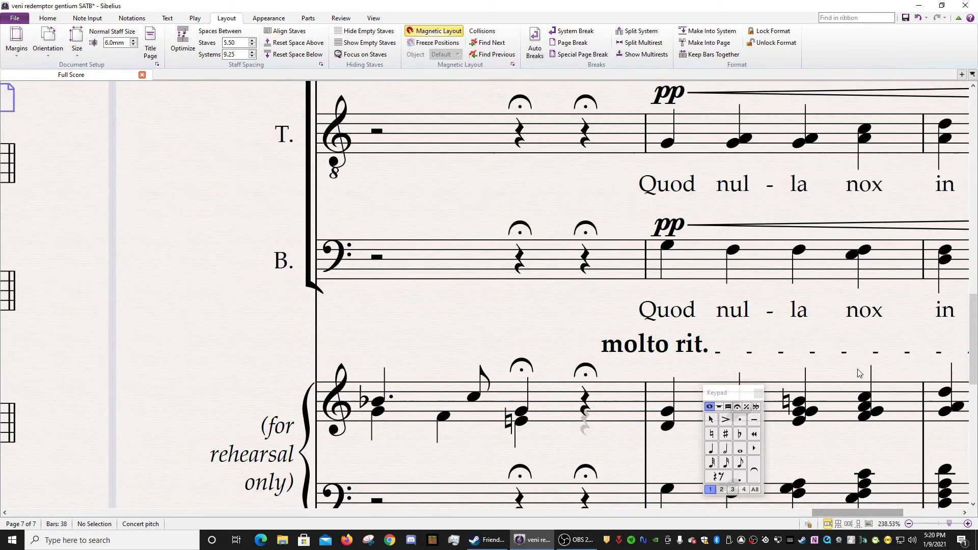
left_click(450, 45)
left_click(558, 303)
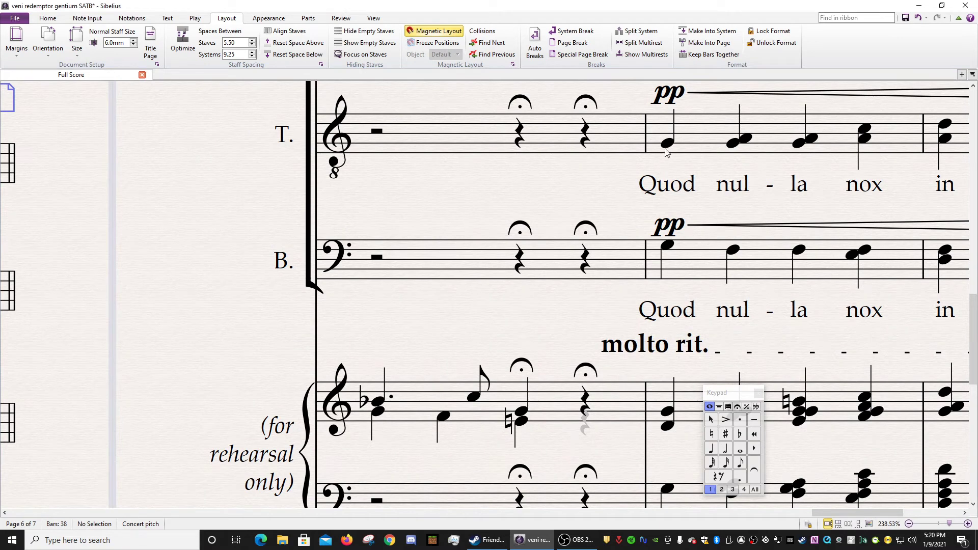
left_click_drag(814, 512, 844, 507)
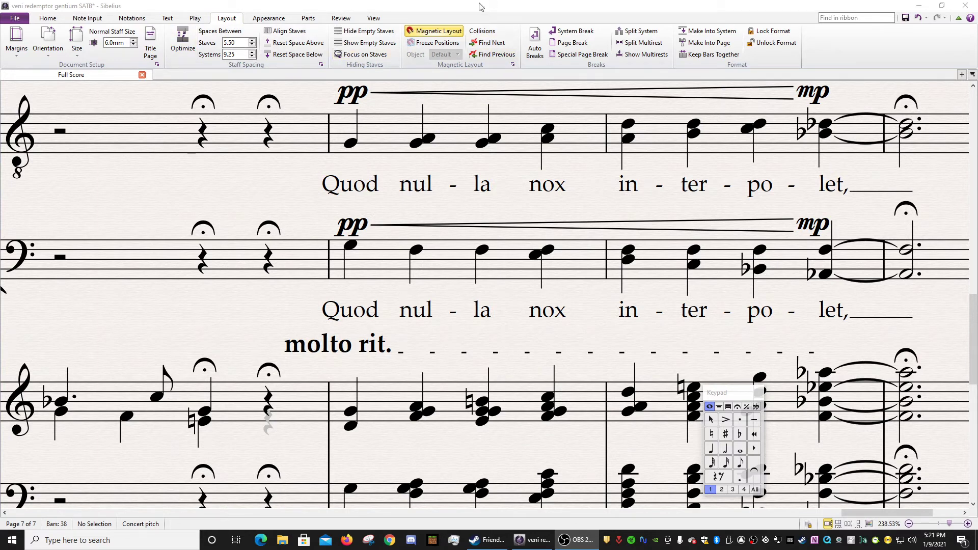
left_click(513, 66)
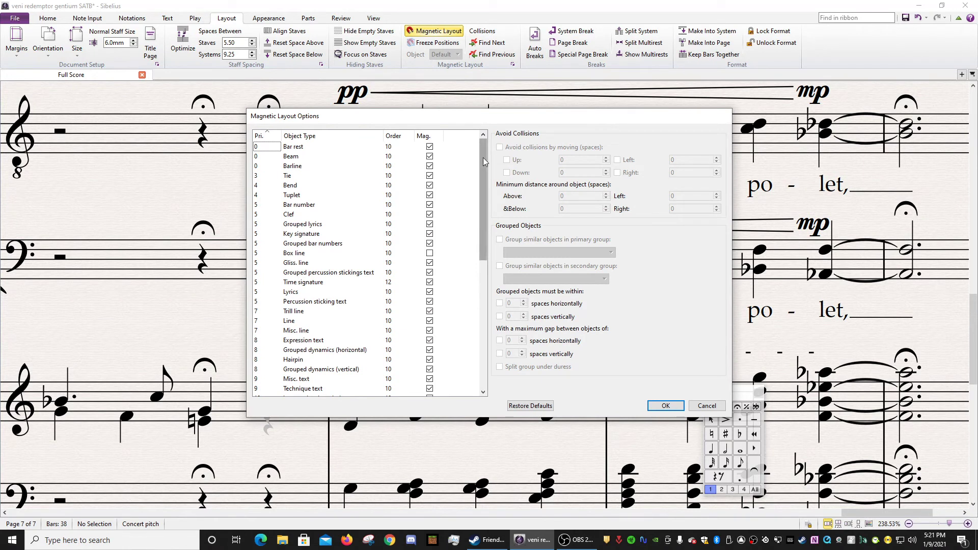
- Browse the Magnetic Layout Options object types, toggle Bar rest's Mag. off and on, and confirm
left_click_drag(483, 157, 481, 270)
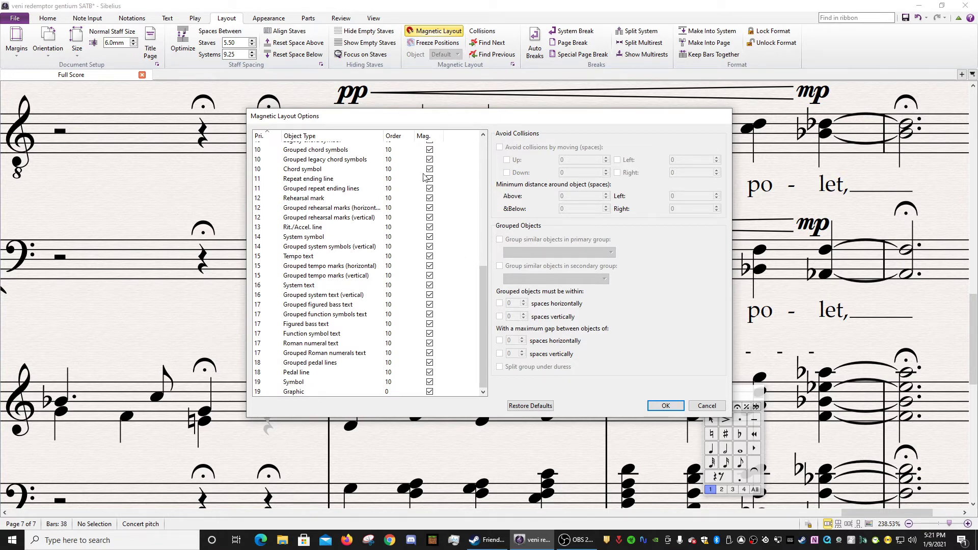
left_click_drag(484, 311, 484, 170)
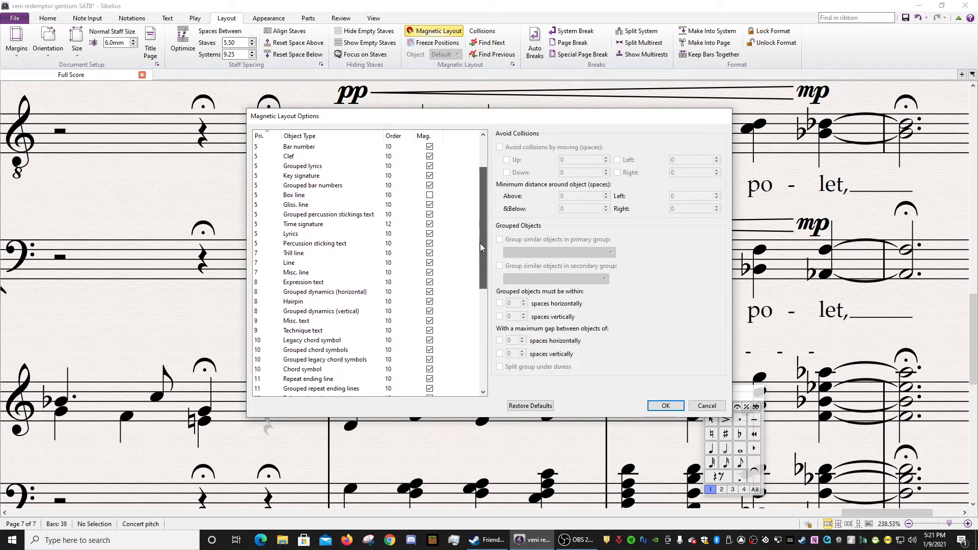
left_click_drag(480, 243, 483, 196)
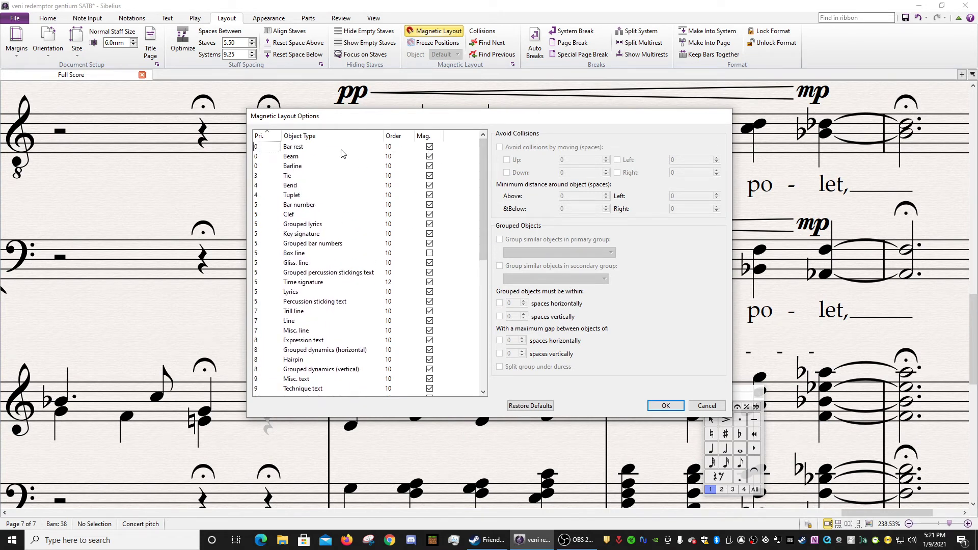
left_click(305, 147)
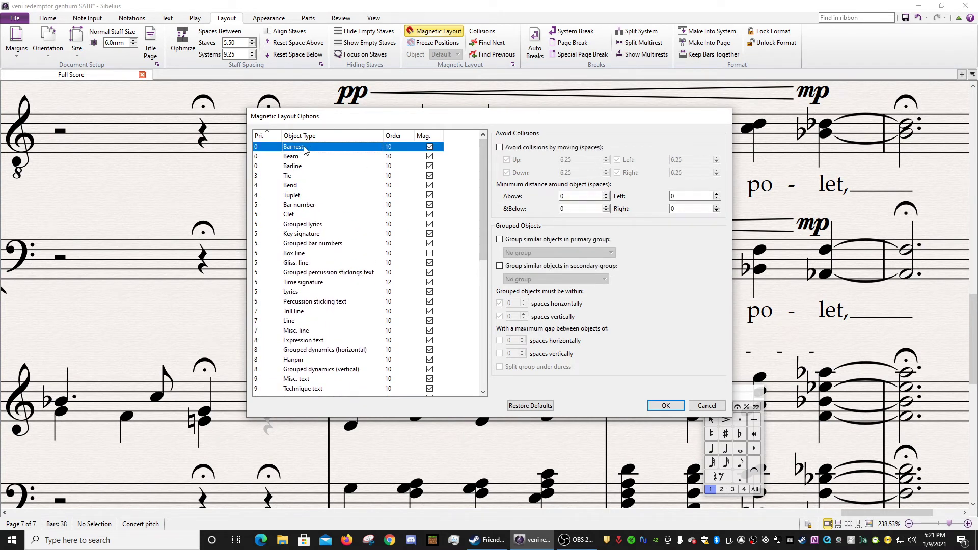
left_click(430, 146)
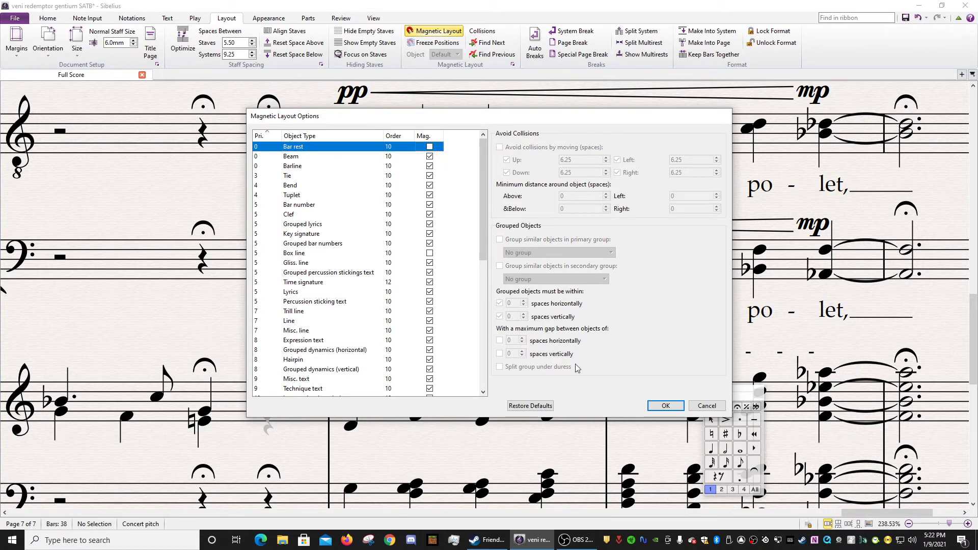
left_click(430, 148)
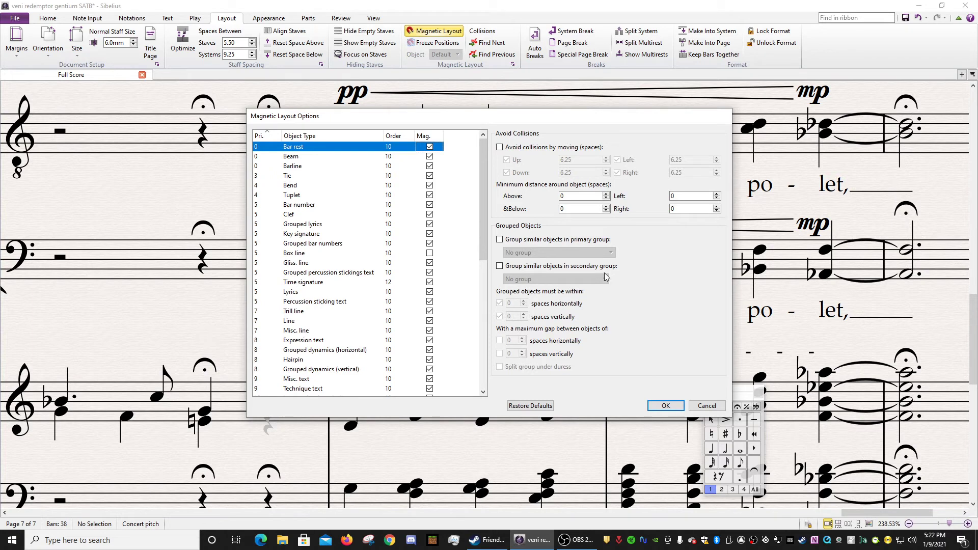
left_click_drag(538, 117, 505, 120)
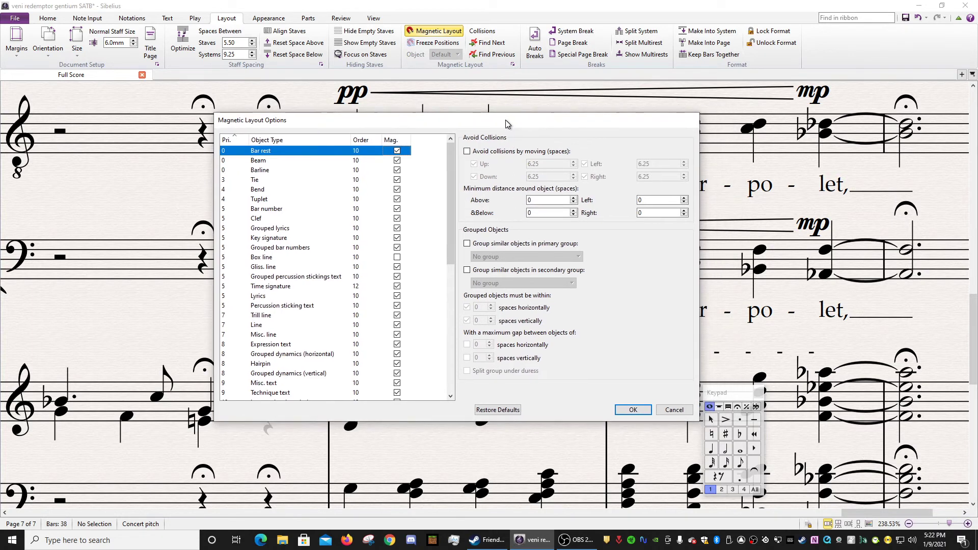
left_click(640, 410)
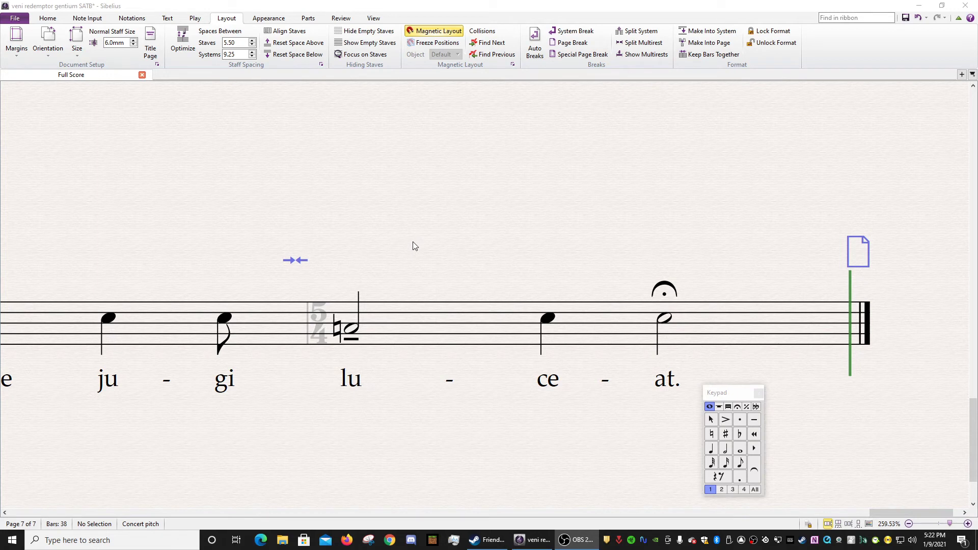
- Add a C5 an octave above the tenor quarter note on 'ce' in the final bar
left_click_drag(384, 248, 418, 261)
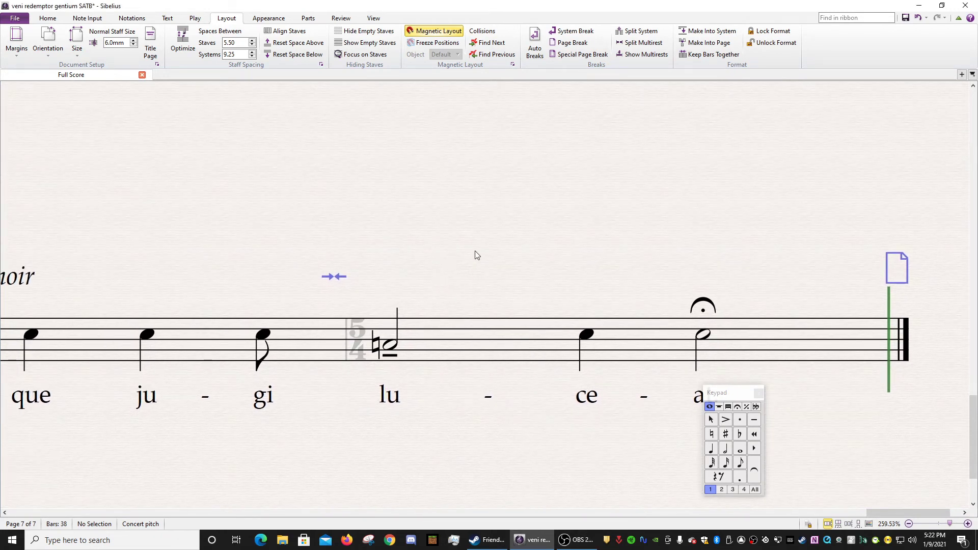
left_click_drag(451, 284, 441, 229)
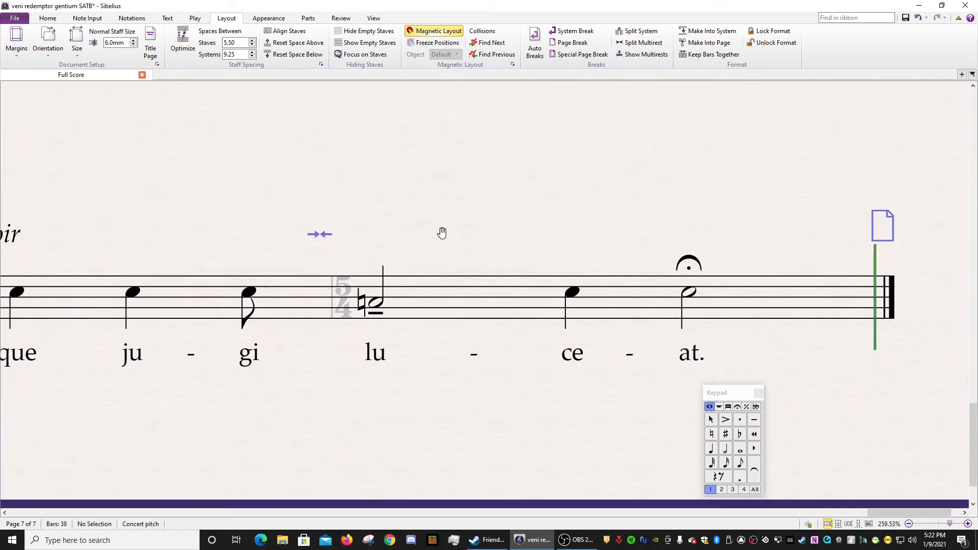
left_click_drag(493, 251, 403, 229)
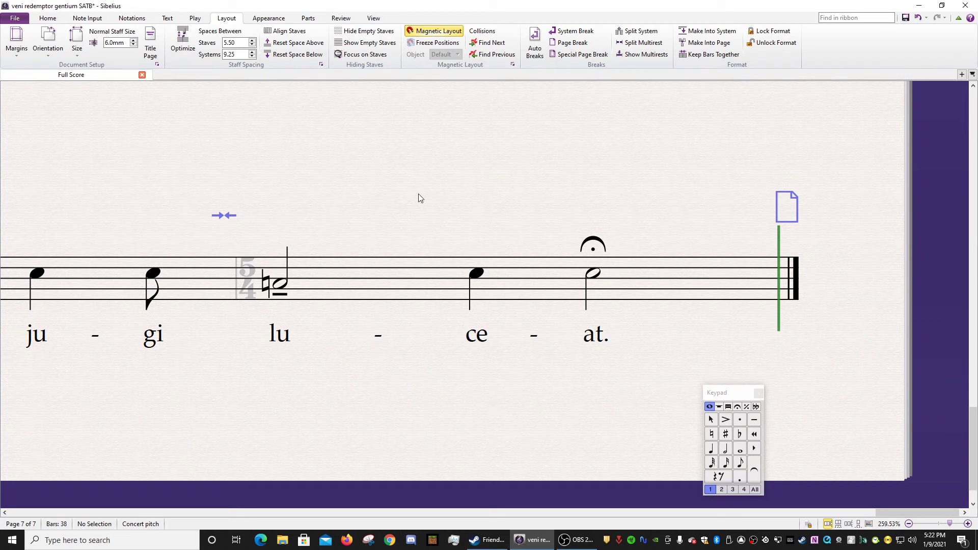
left_click(477, 276)
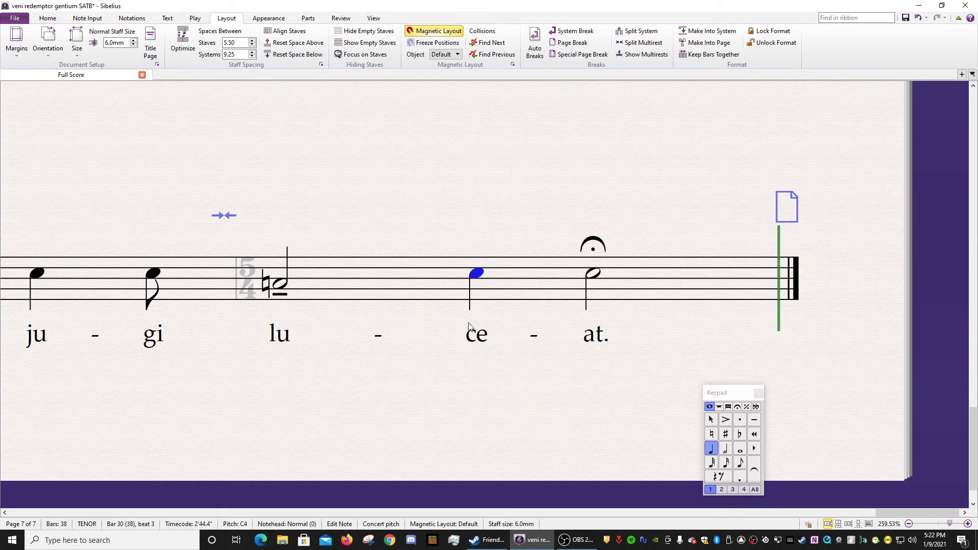
key("8")
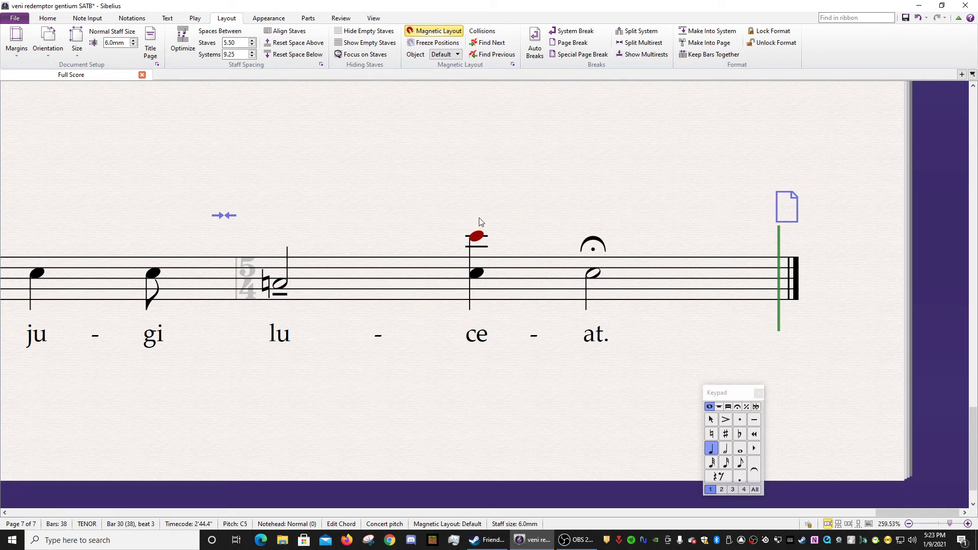
key("Escape")
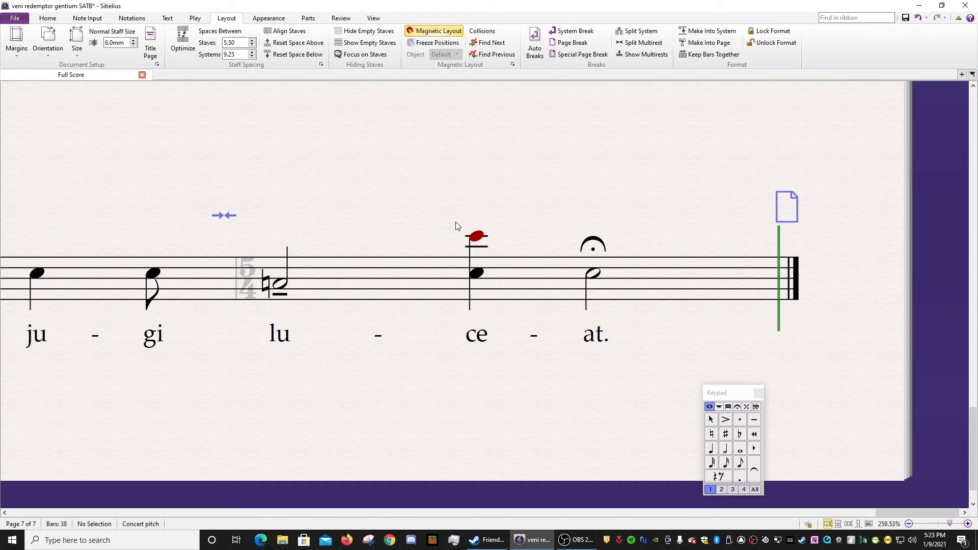
- Create a '( )' text object above the new red note
left_click(451, 213)
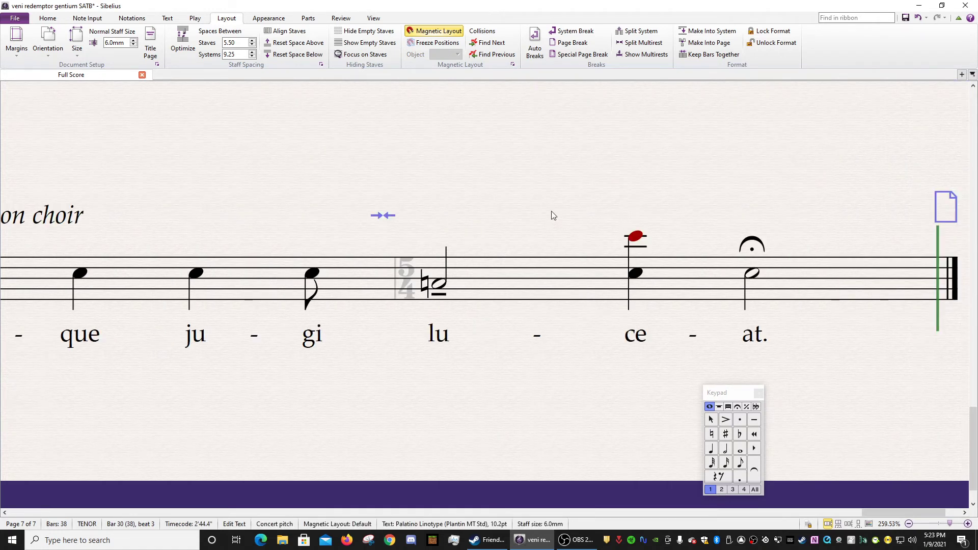
key("Escape")
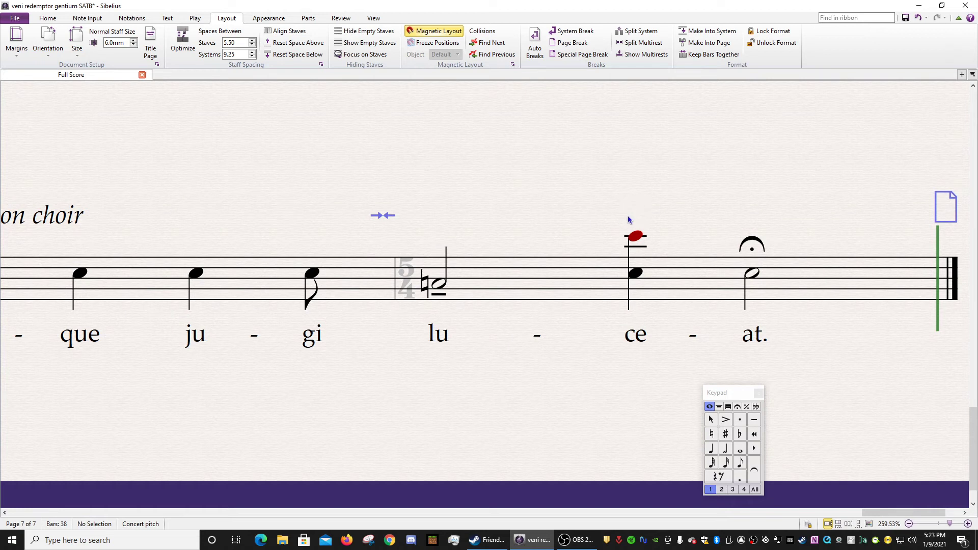
left_click(618, 214)
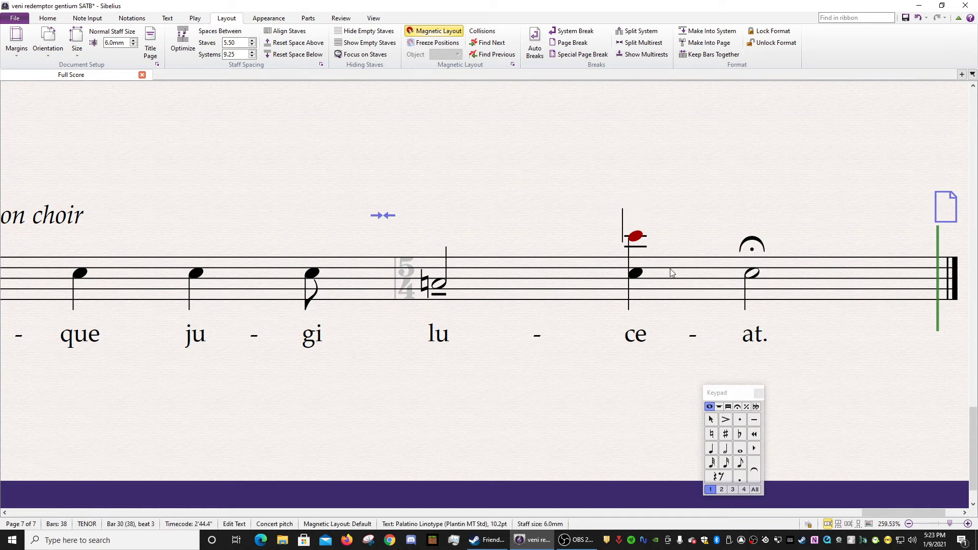
type("(   )")
key("Escape")
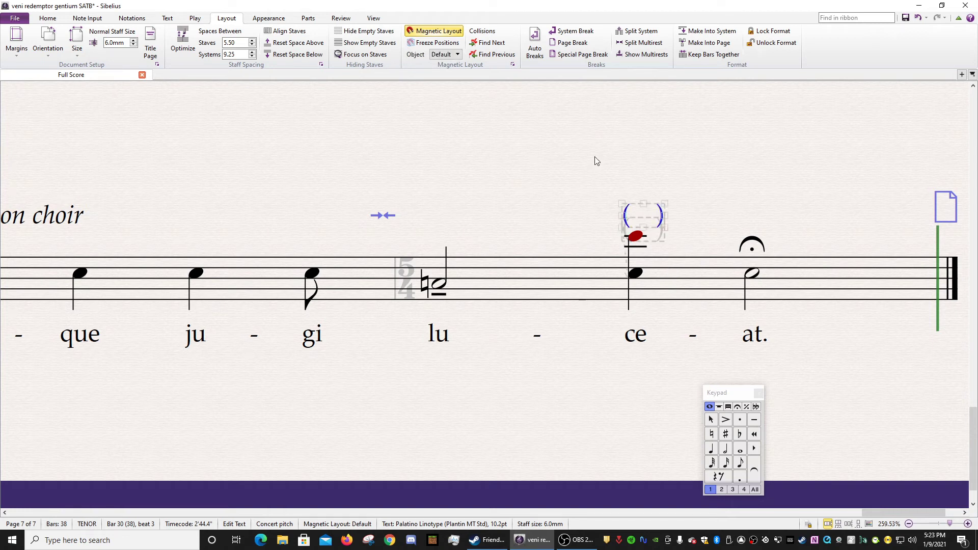
key("Escape")
- Try nudging the parentheses beside the red note, then delete the text
left_click(656, 213)
key("Left")
key("Left")
key("Left")
key("Left")
key("Left")
key("Left")
key("Left")
key("Left")
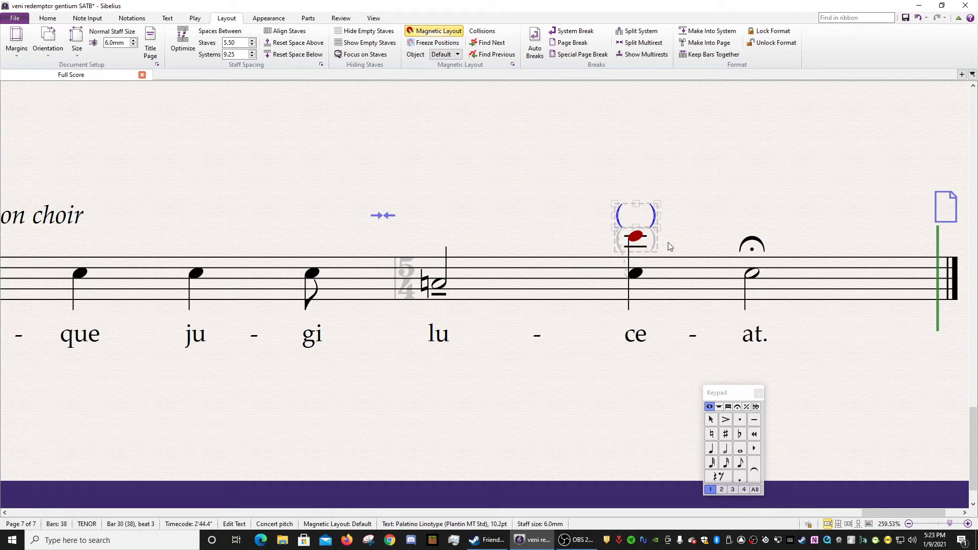
key("Right")
key("Right")
key("Right")
key("Right")
key("Right")
key("Right")
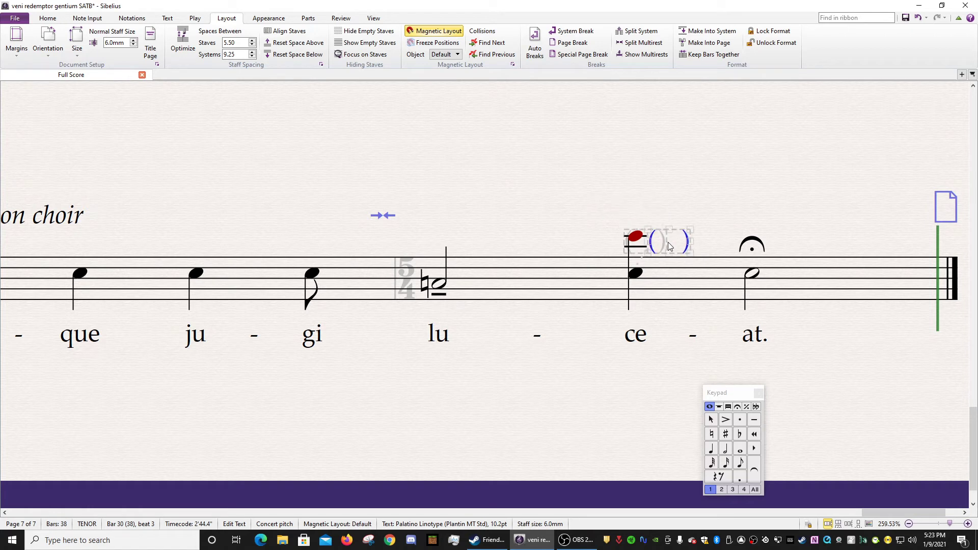
key("Left")
key("Left")
key("Left")
key("Left")
key("Left")
key("Left")
key("Left")
key("Down")
key("Down")
key("Down")
key("Down")
key("Down")
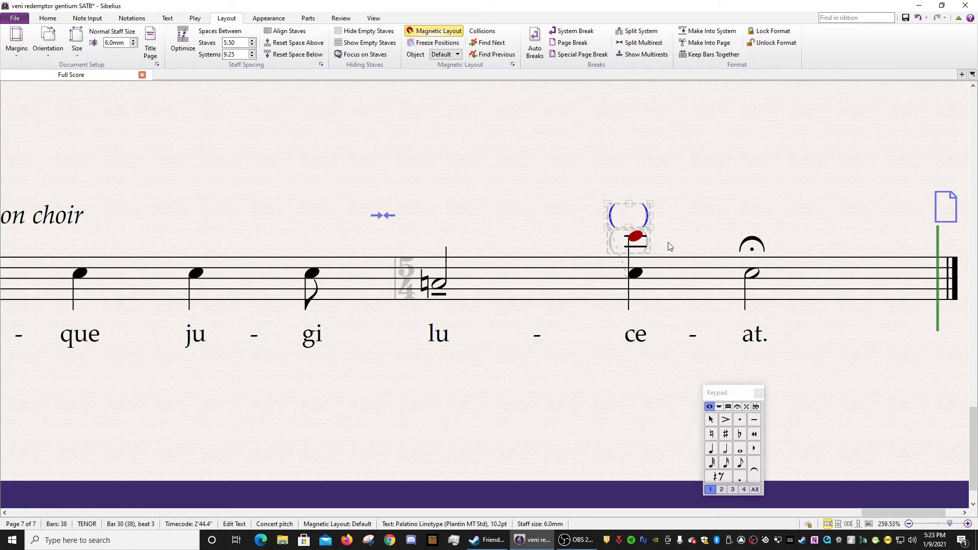
key("ctrl+Down")
key("ctrl+Down")
key("ctrl+Left")
key("ctrl+Left")
key("ctrl+Left")
key("ctrl+z")
key("ctrl+z")
key("ctrl+z")
key("ctrl+z")
key("ctrl+z")
key("ctrl+z")
key("ctrl+z")
key("ctrl+z")
key("ctrl+z")
key("ctrl+z")
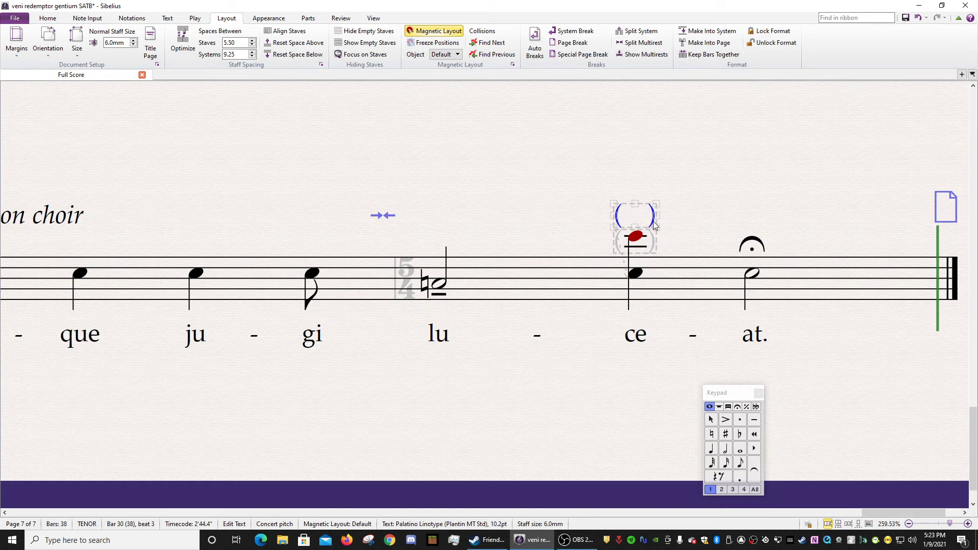
key("Delete")
key("ctrl+t")
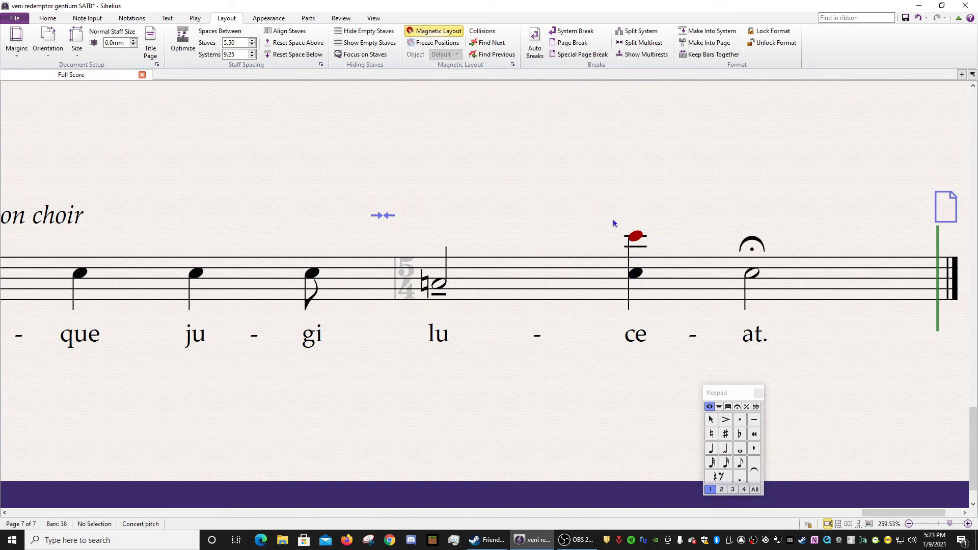
- Add separate '(' and ')' text objects on either side of the red note
left_click(640, 224)
key("ctrl+t")
left_click(649, 235)
type(")")
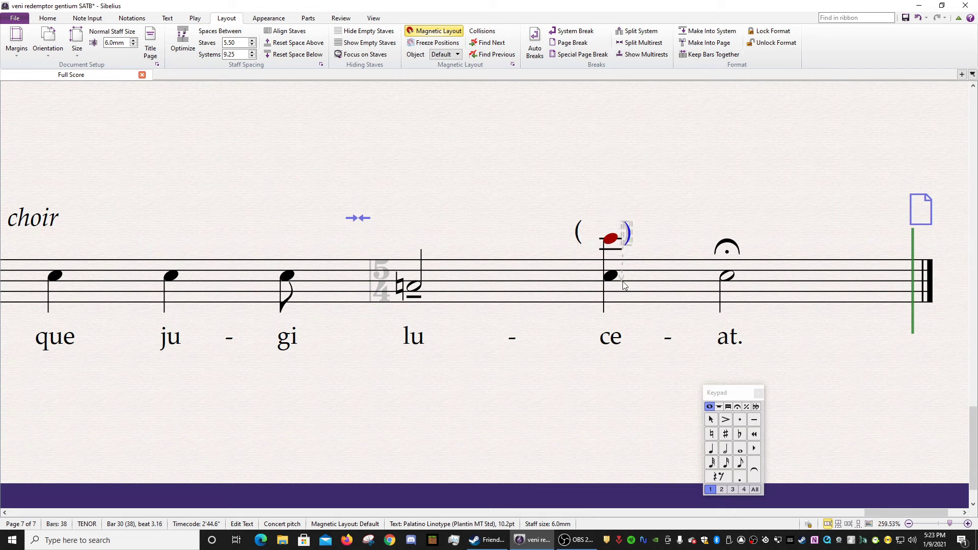
- Move the '(' closer to the red note and delete the ')' text
left_click(584, 244)
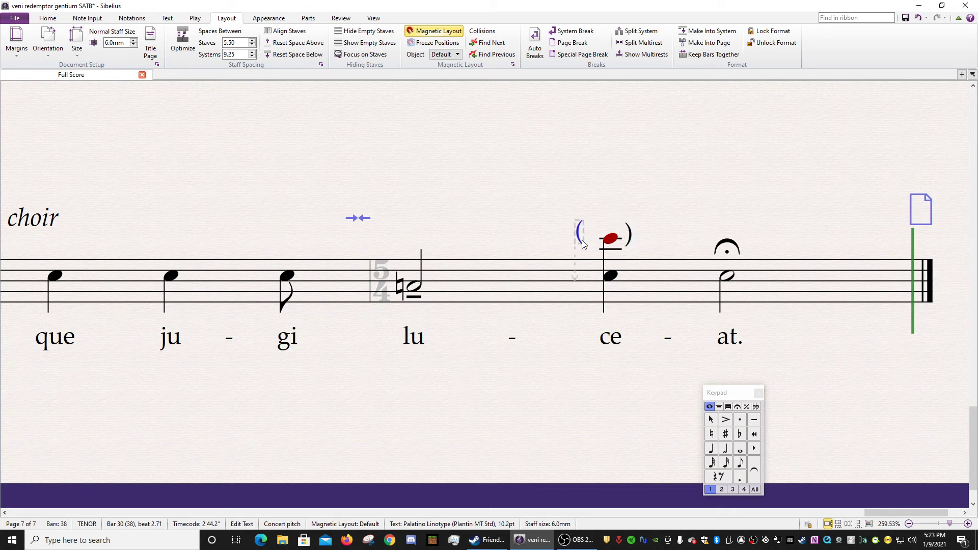
left_click_drag(584, 244, 599, 253)
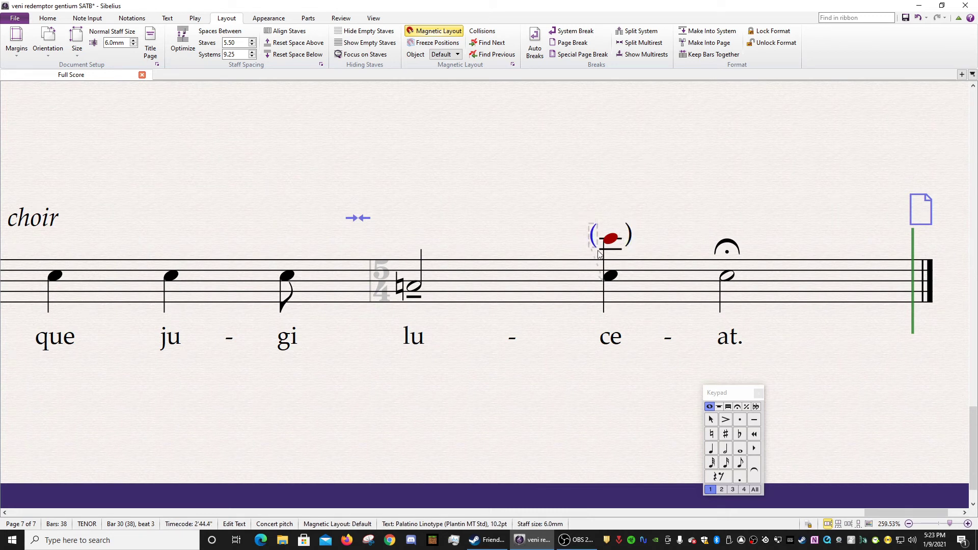
left_click(633, 243)
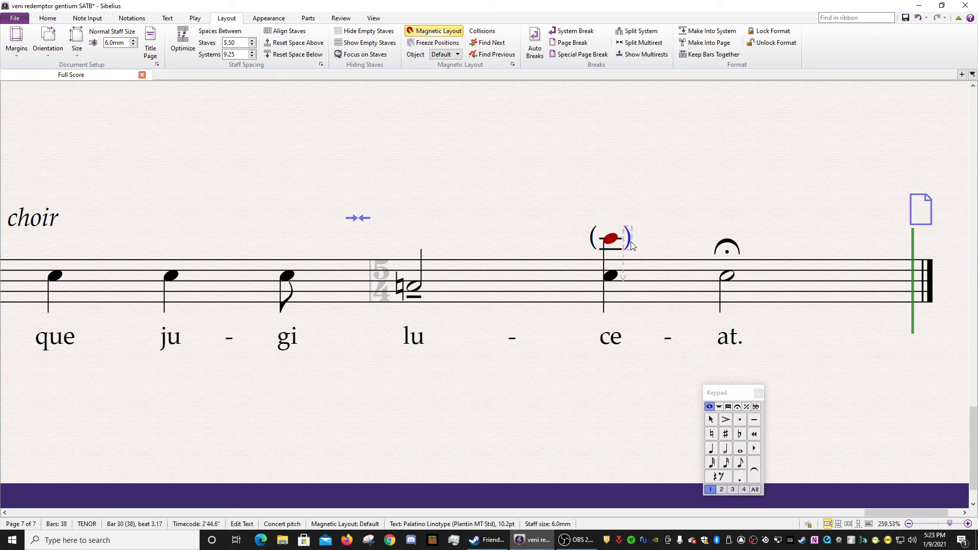
key("Escape")
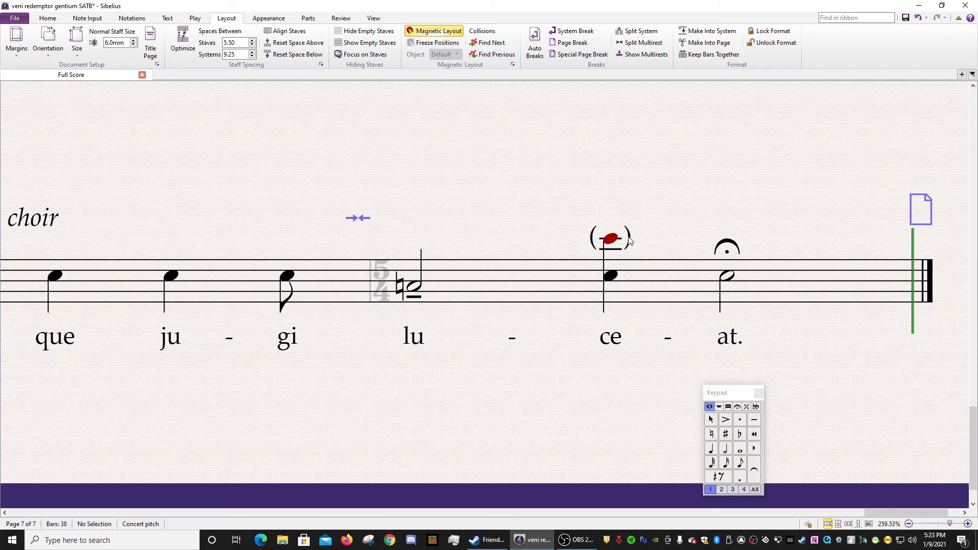
left_click(630, 243)
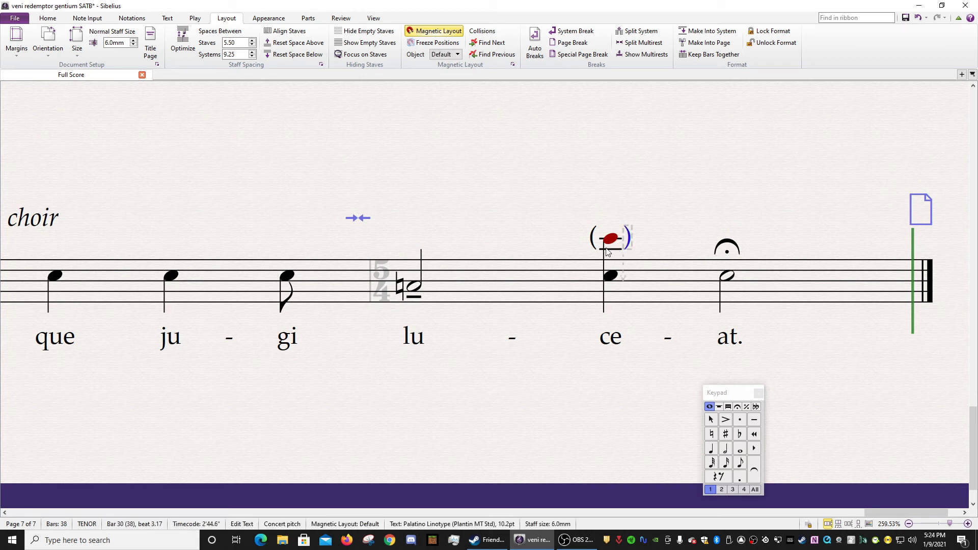
key("Delete")
left_click(602, 197)
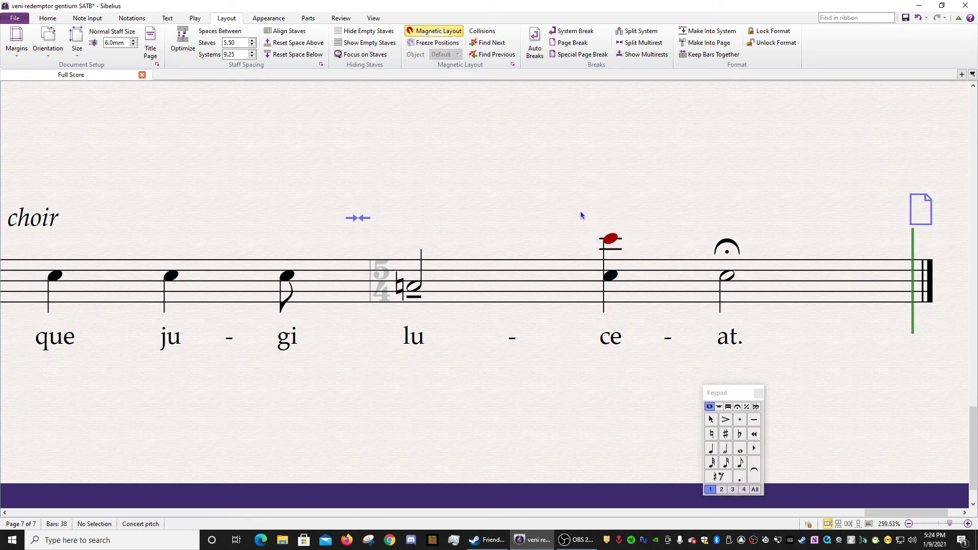
- Edit the '(' text into a single '( )' item around the red note
left_click(598, 219)
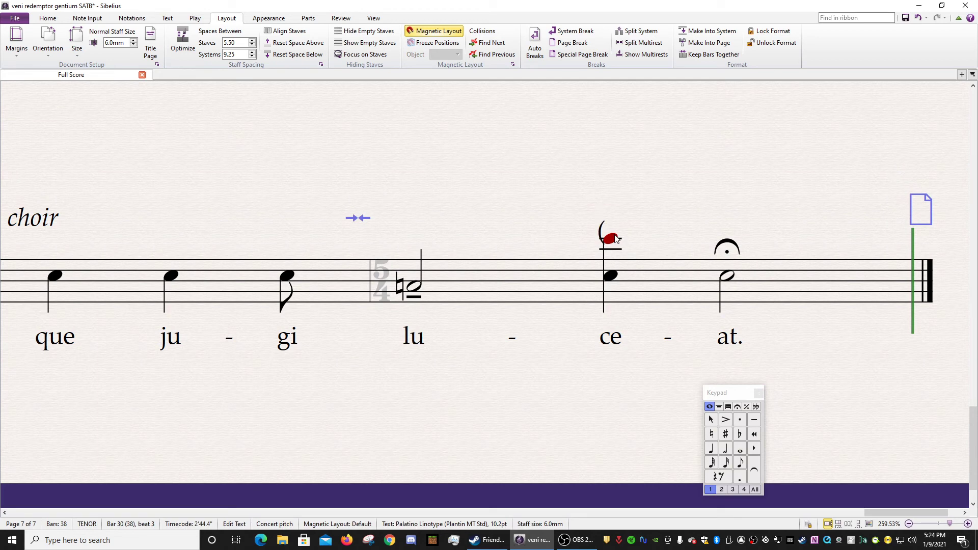
type(")")
key("Escape")
- Turn Magnetic Layout off for the parentheses and nudge them down-left into alignment
right_click(602, 221)
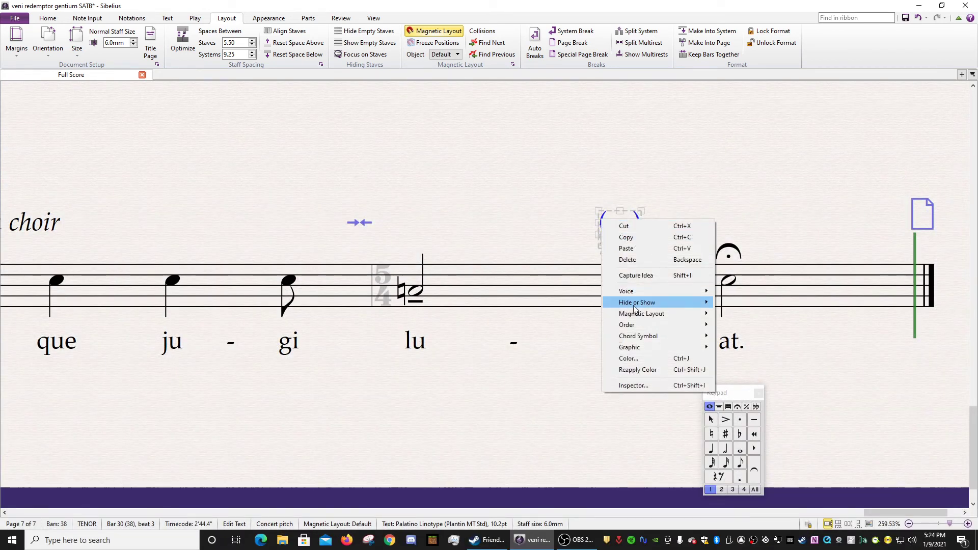
mouse_move(677, 314)
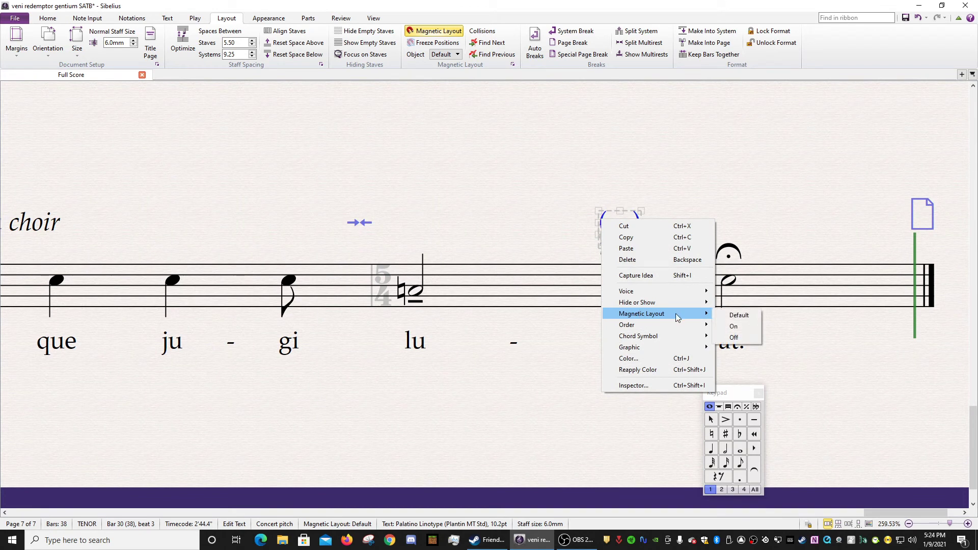
left_click(744, 339)
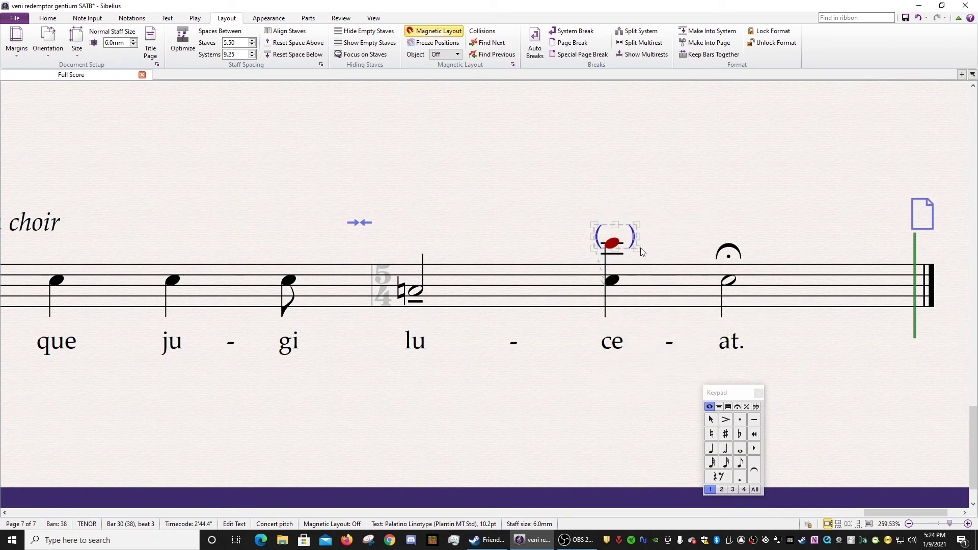
key("Down")
key("Down")
key("Left")
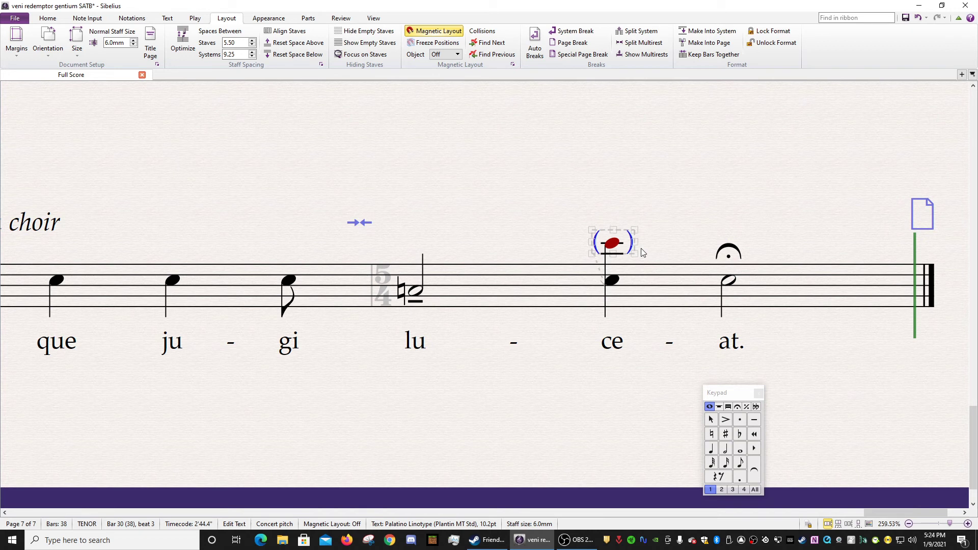
key("Down")
key("Down")
key("Left")
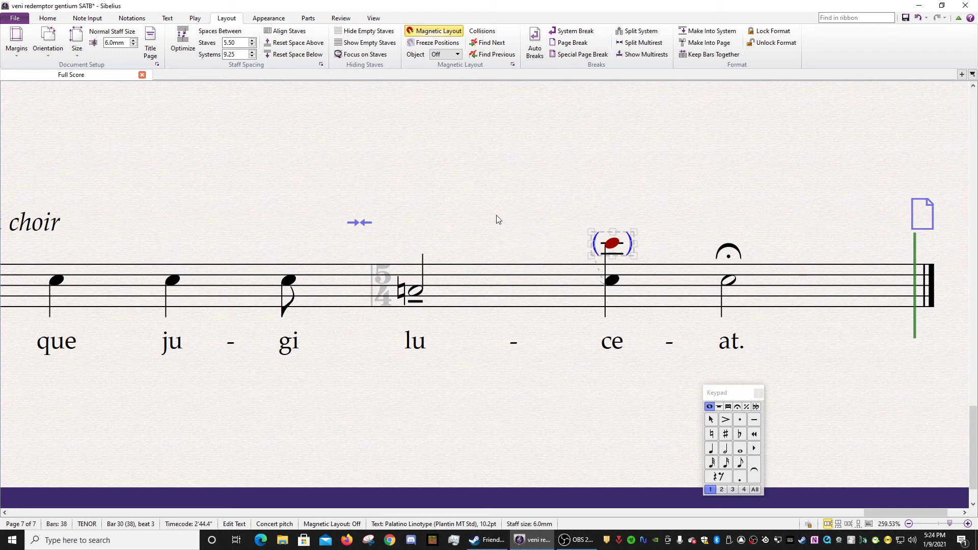
left_click_drag(387, 194, 470, 174)
left_click_drag(533, 179, 451, 185)
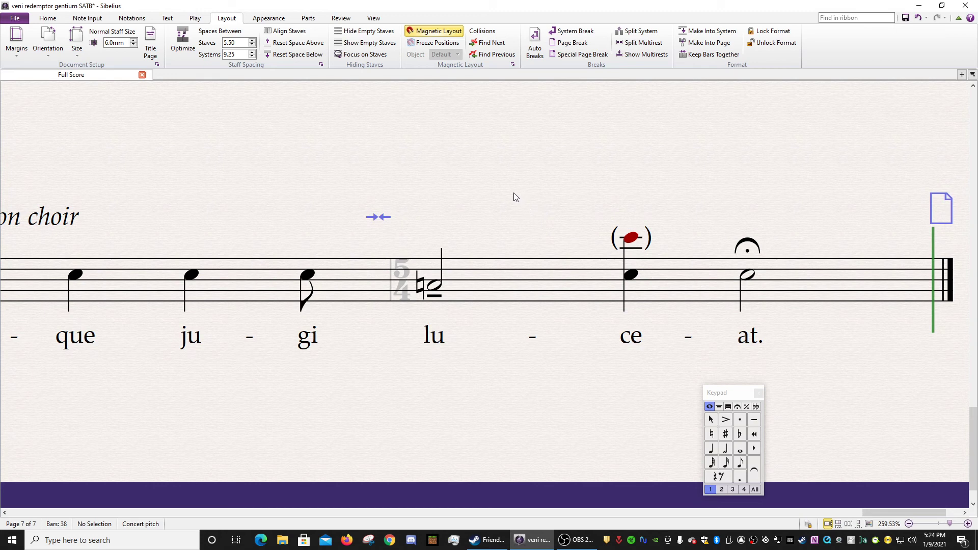
- Nudge the ♩=72 tempo mark at bar 29 up clear above the 'Like an echo' heading
scroll(453, 194, "right", 1)
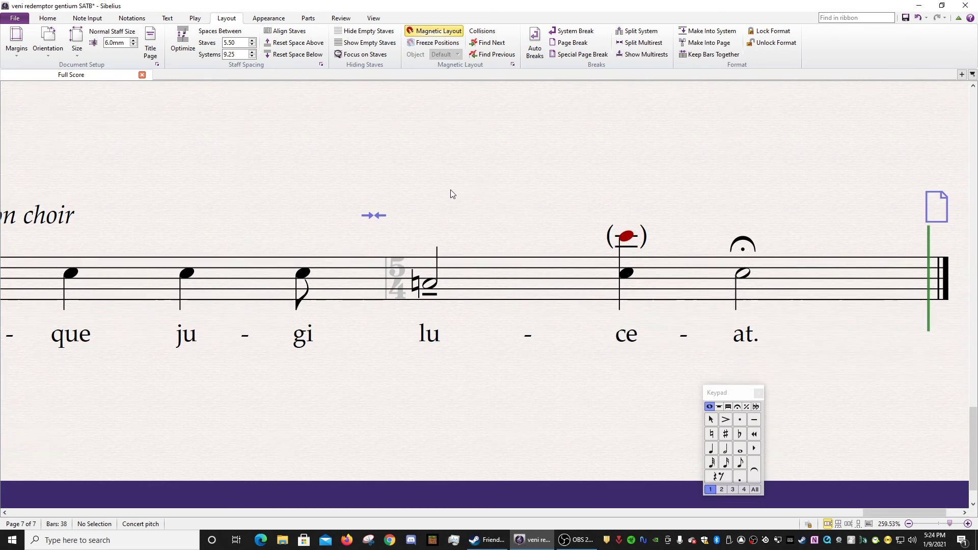
scroll(452, 194, "down", 3)
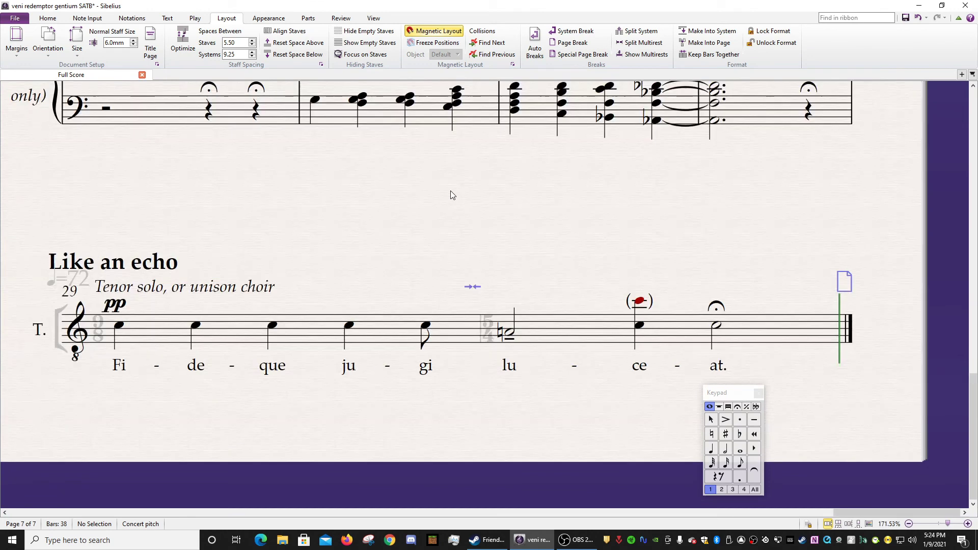
scroll(458, 214, "left", 5)
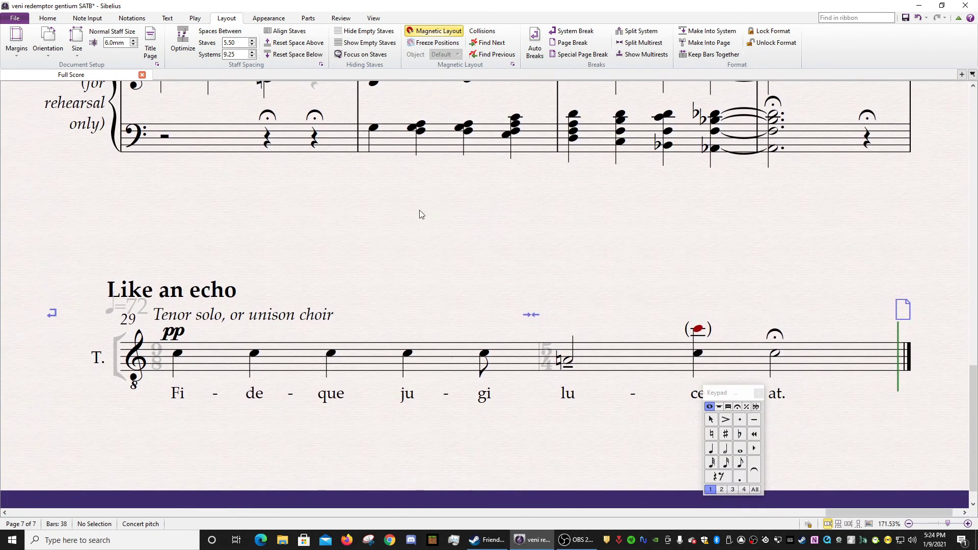
scroll(434, 169, "left", 3)
scroll(357, 184, "up", 3)
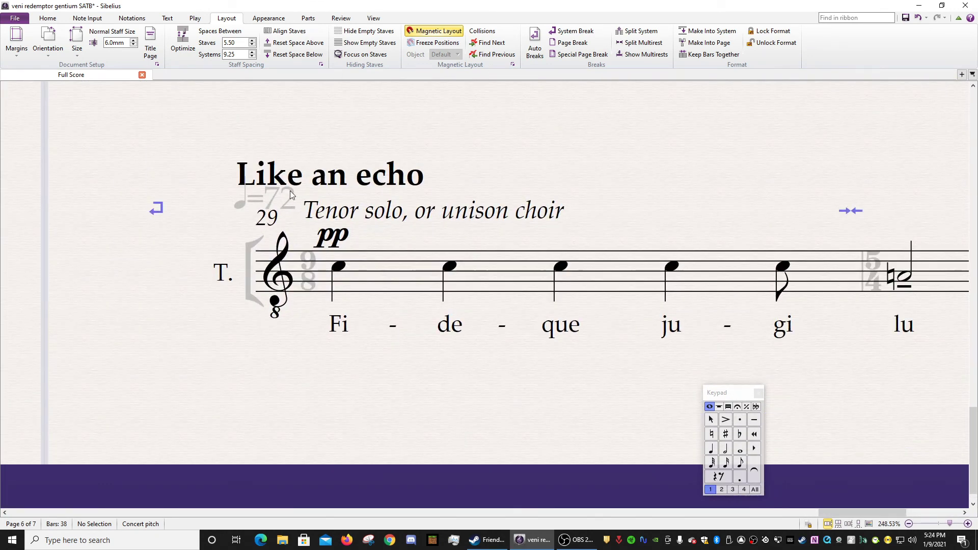
left_click(264, 196)
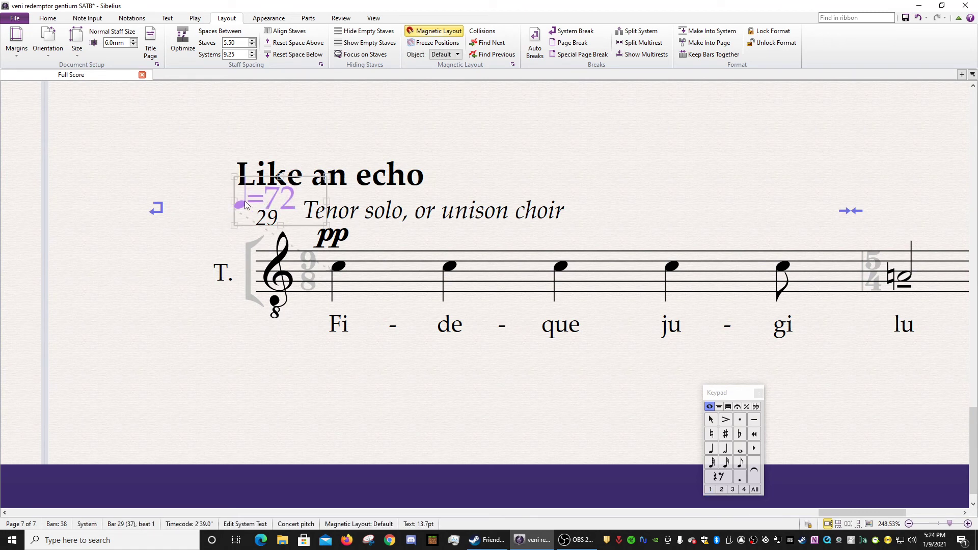
key("ctrl+Up")
key("ctrl+Up")
key("ctrl+Up")
key("ctrl+Up")
key("ctrl+Up")
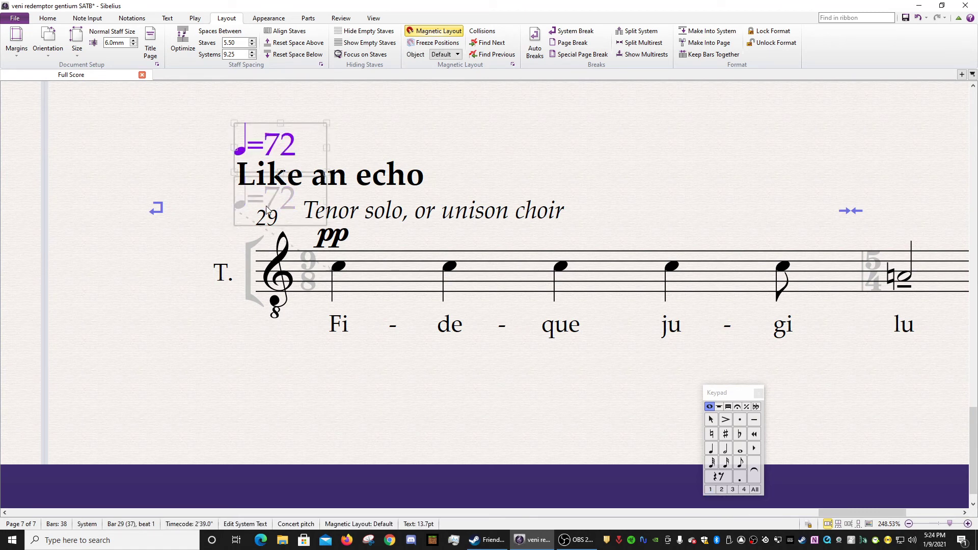
left_click(344, 137)
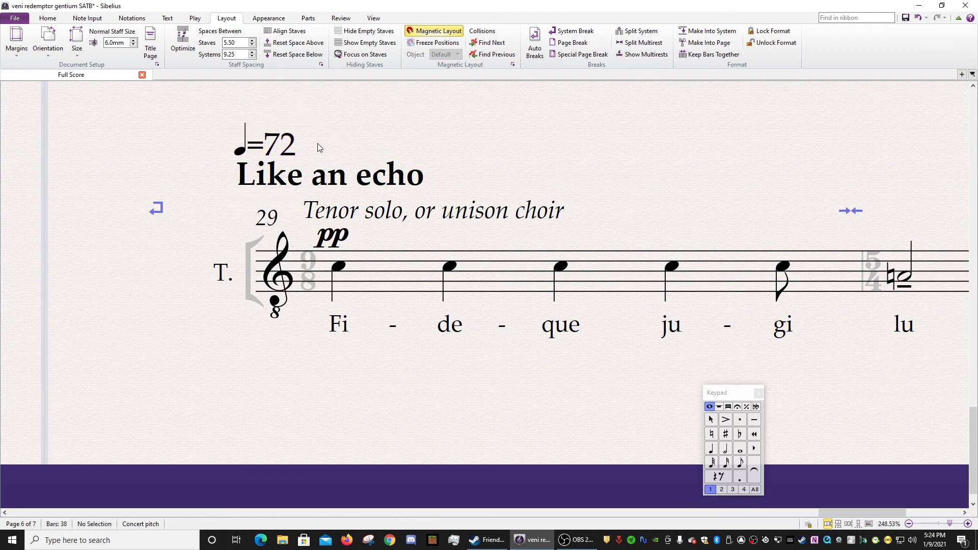
- Undo the move so the ♩=72 tempo mark returns beside 'Tenor solo, or unison choir' at bar 29
scroll(365, 121, "up", 1)
left_click(293, 206)
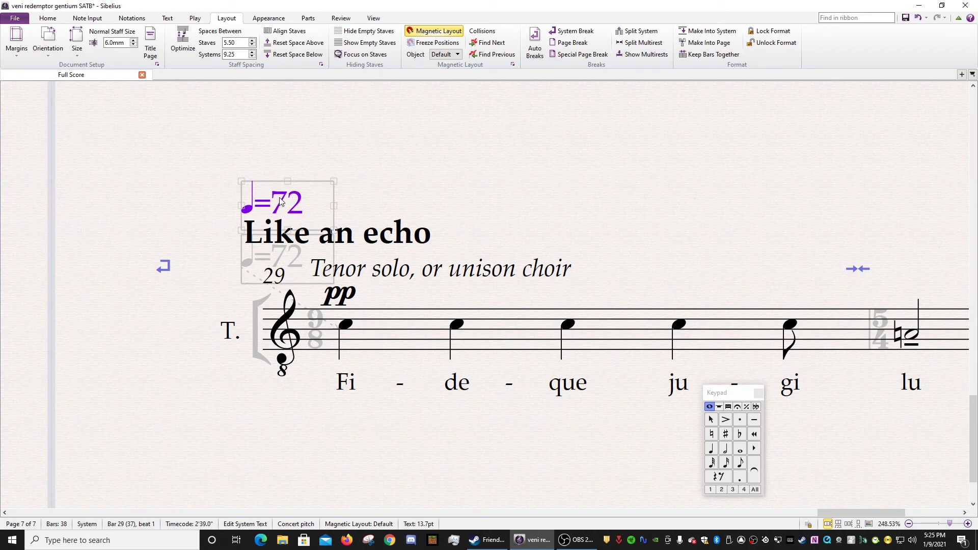
key("ctrl+z")
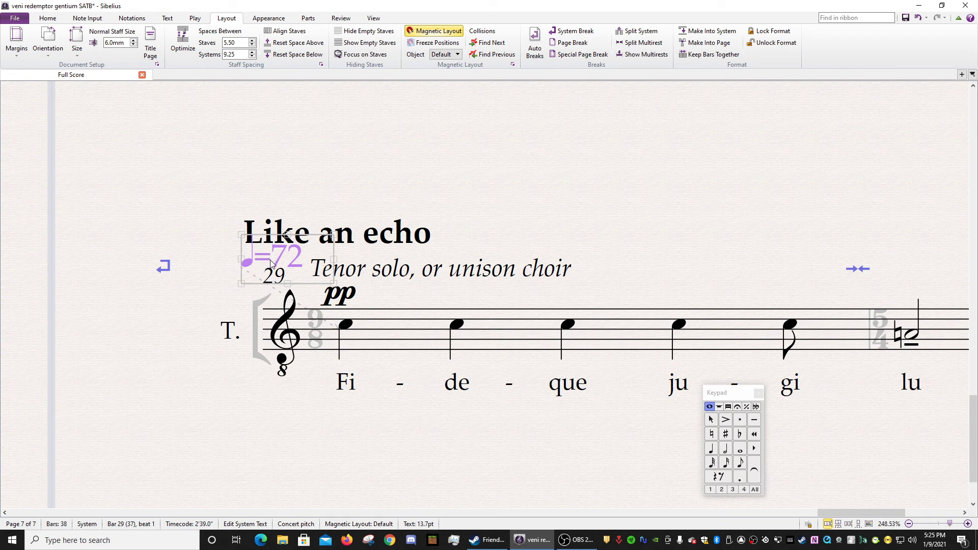
left_click(317, 326)
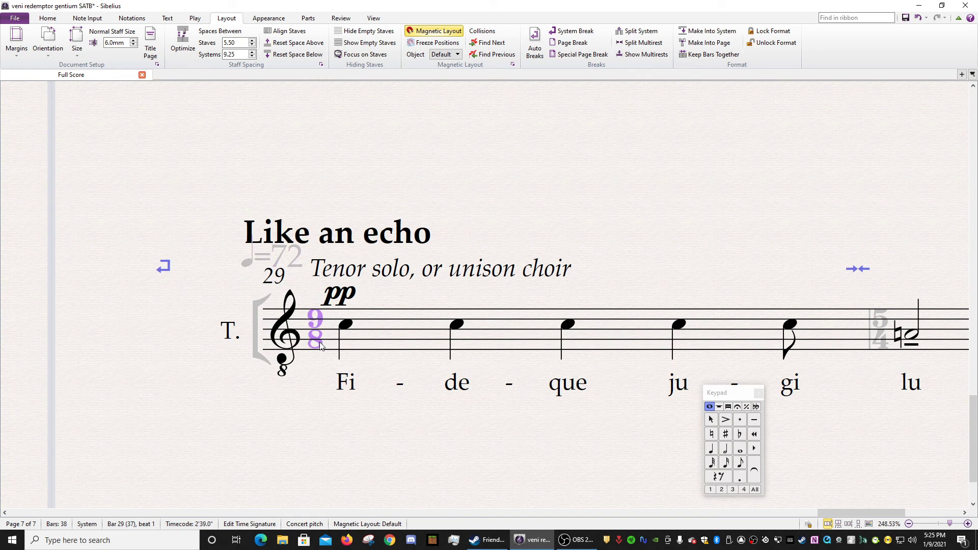
left_click(291, 265)
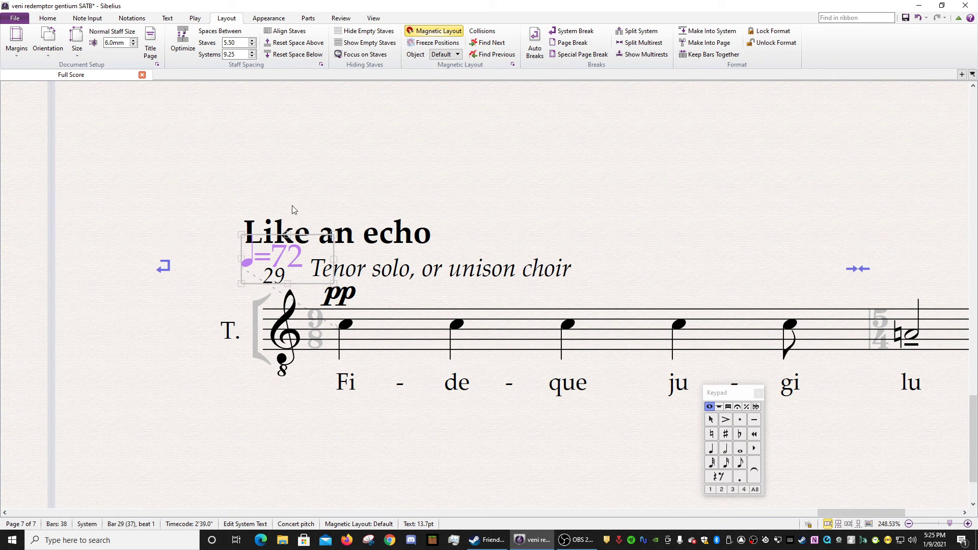
left_click(331, 195)
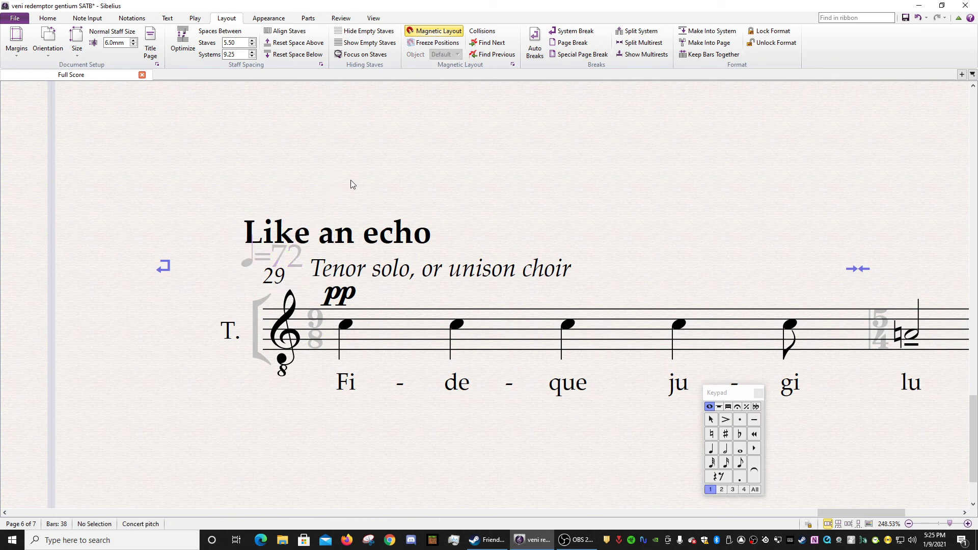
scroll(351, 180, "down", 5)
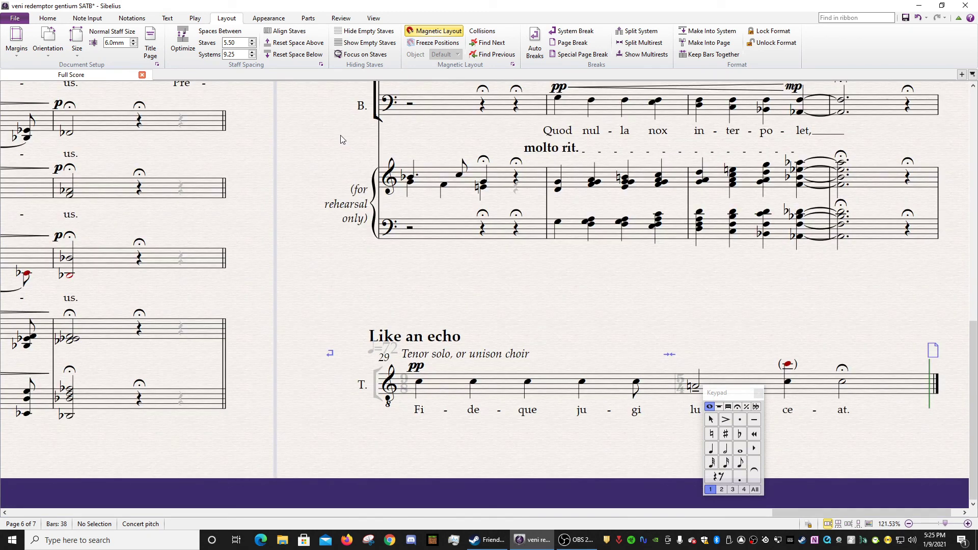
scroll(340, 136, "up", 3)
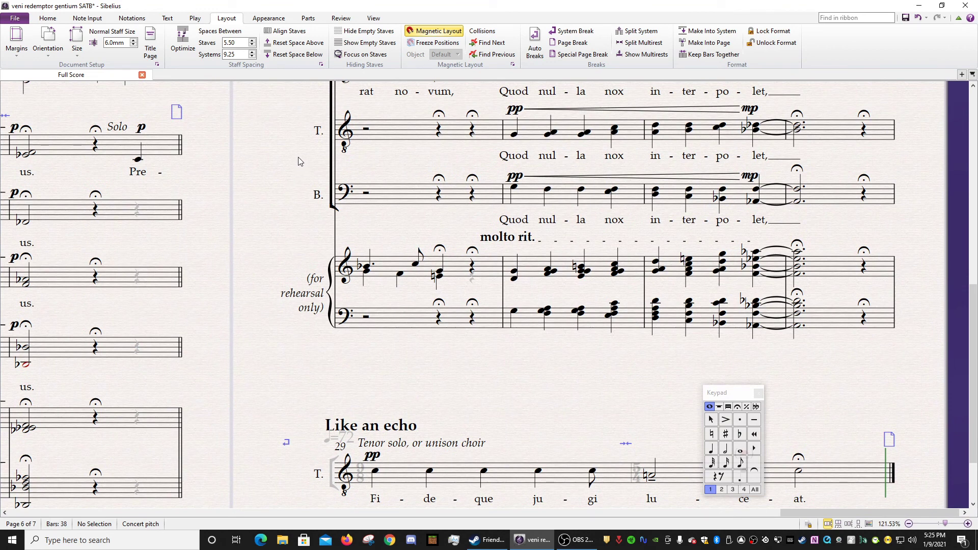
left_click_drag(298, 150, 239, 273)
scroll(236, 210, "up", 2)
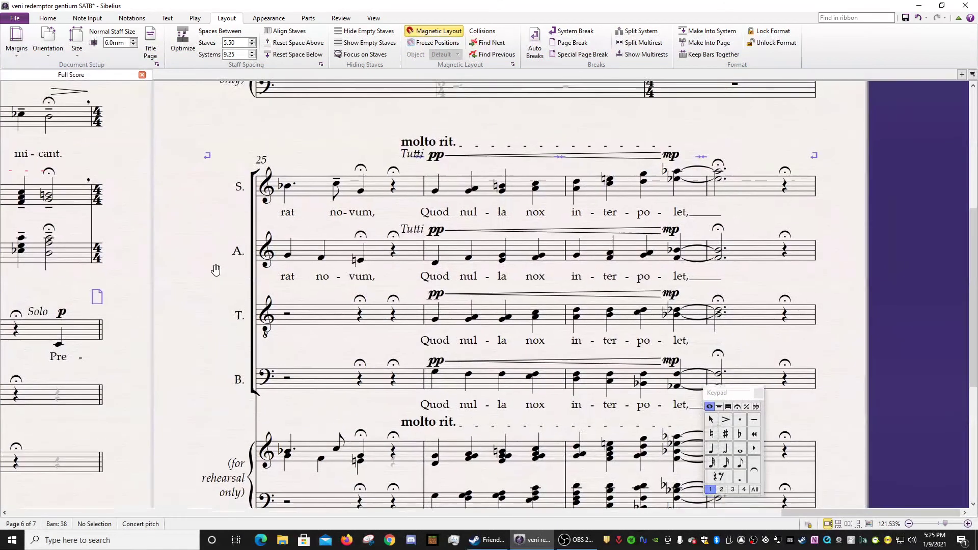